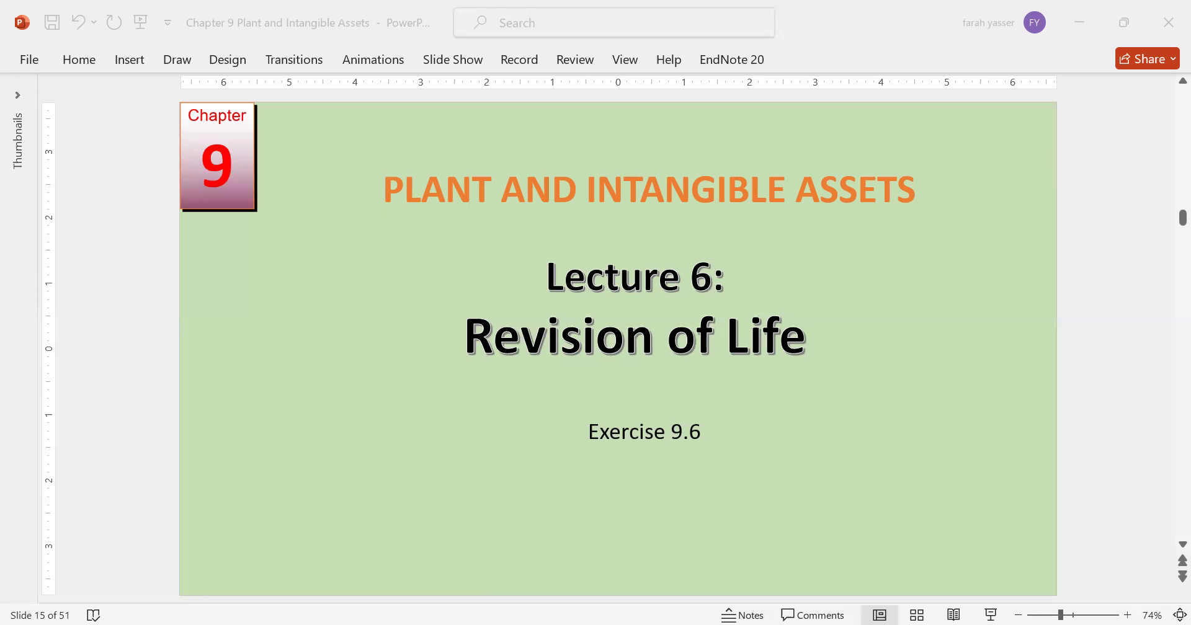
- Box the straight-line method, purchase date, $90,000 cost, 12-year life, $18,000 residual and 20-year revision in red
{"action": "key", "text": "alt+Tab"}
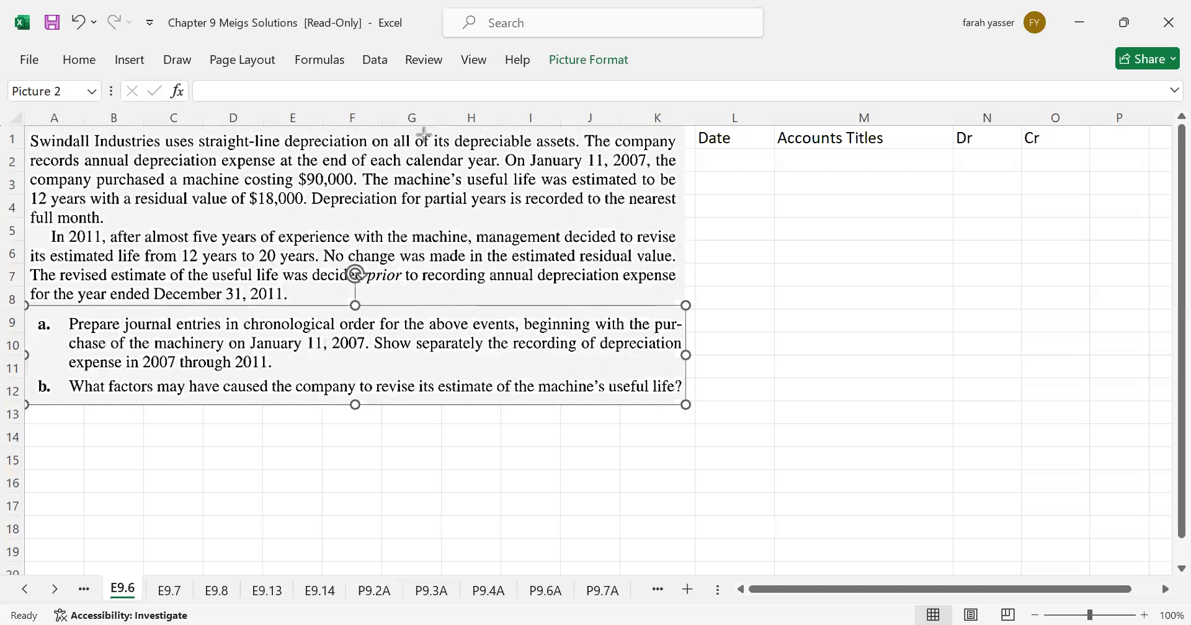
{"action": "left_click_drag", "start_coordinate": [193, 126], "coordinate": [375, 147]}
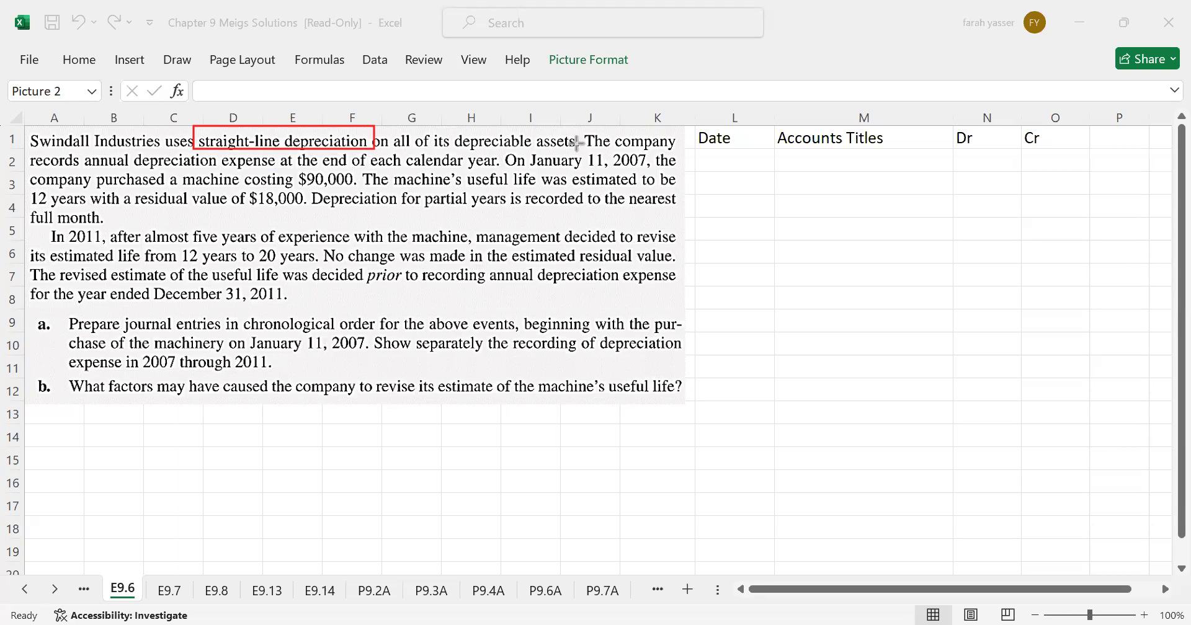
{"action": "left_click_drag", "start_coordinate": [578, 146], "coordinate": [658, 166]}
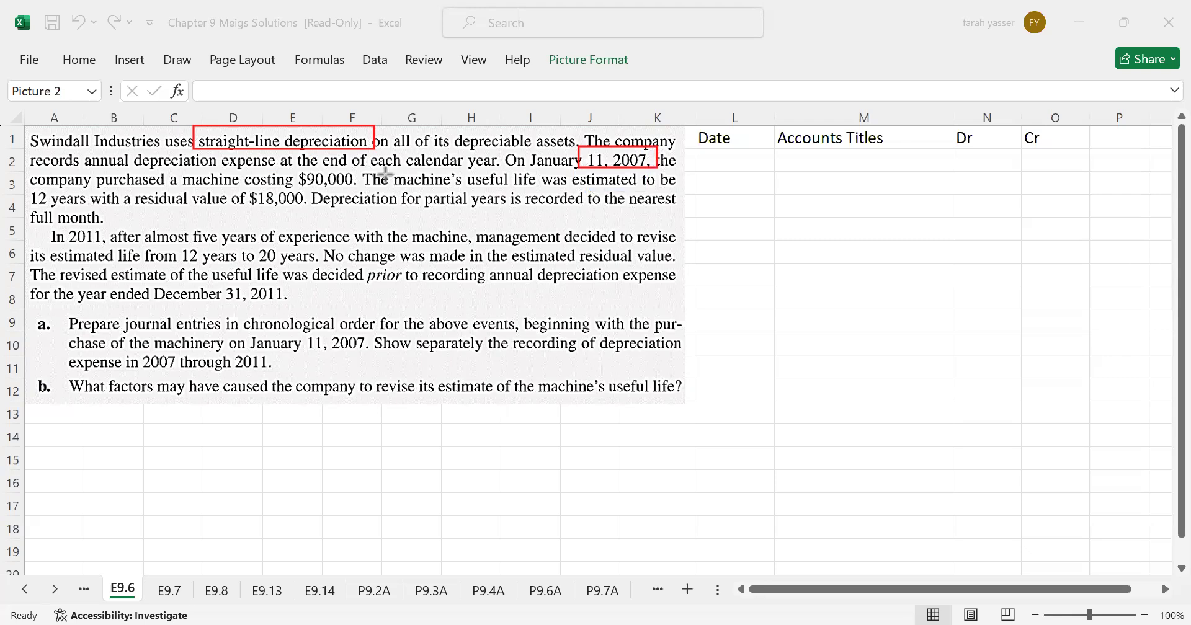
{"action": "left_click_drag", "start_coordinate": [285, 165], "coordinate": [359, 188]}
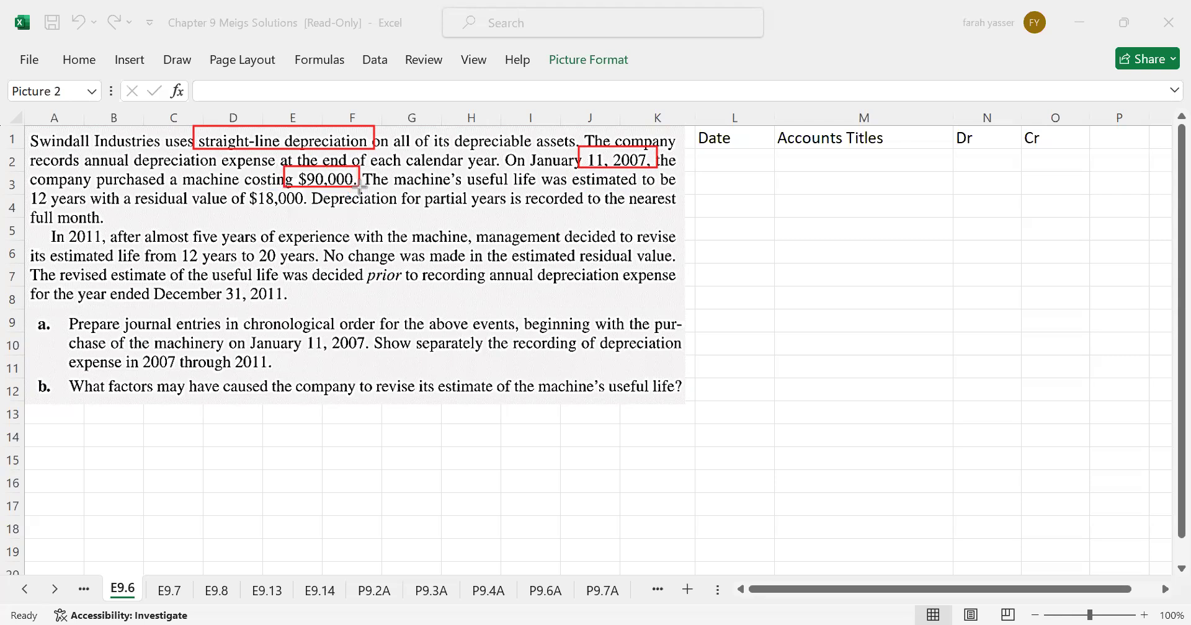
{"action": "left_click_drag", "start_coordinate": [17, 189], "coordinate": [93, 208]}
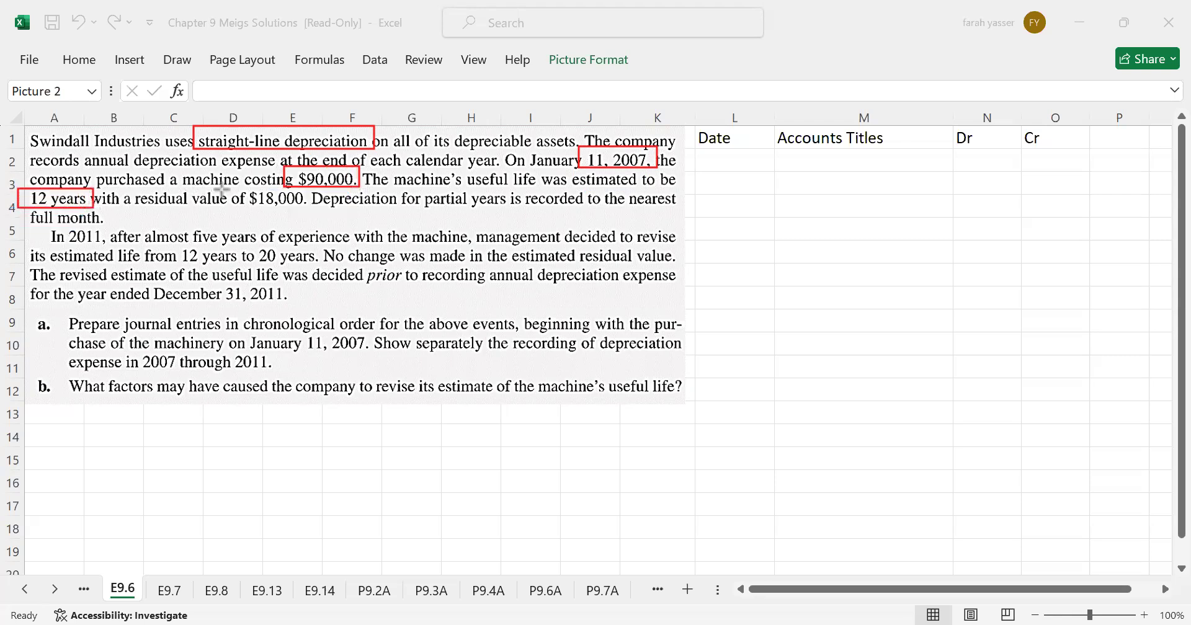
{"action": "left_click_drag", "start_coordinate": [227, 188], "coordinate": [317, 209]}
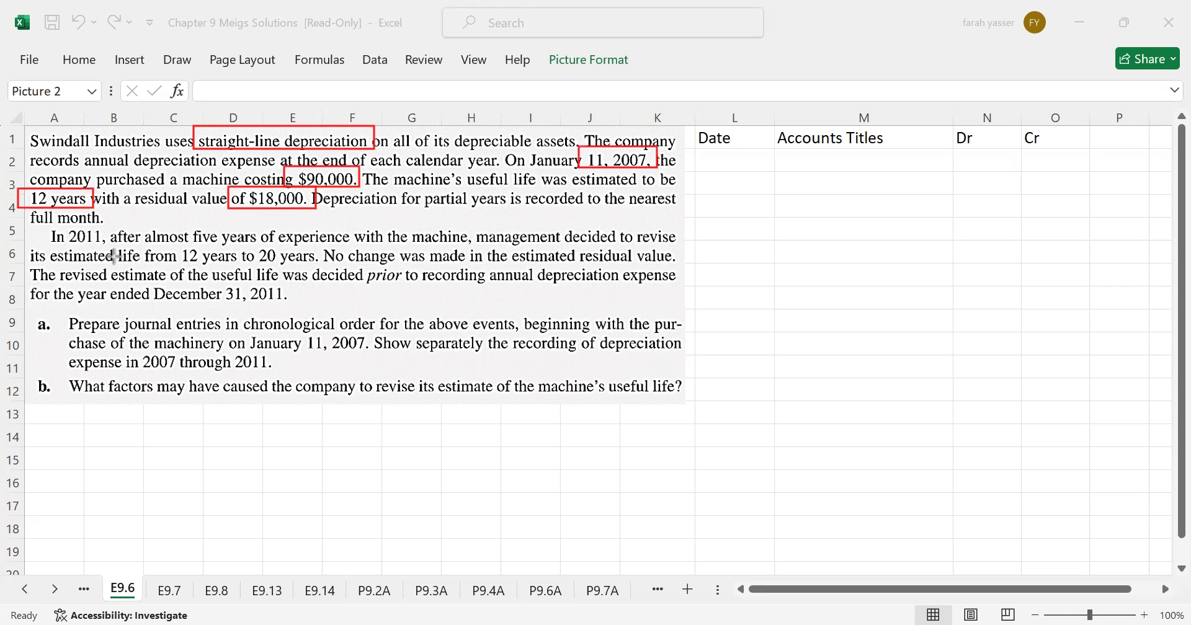
{"action": "left_click_drag", "start_coordinate": [145, 244], "coordinate": [323, 265]}
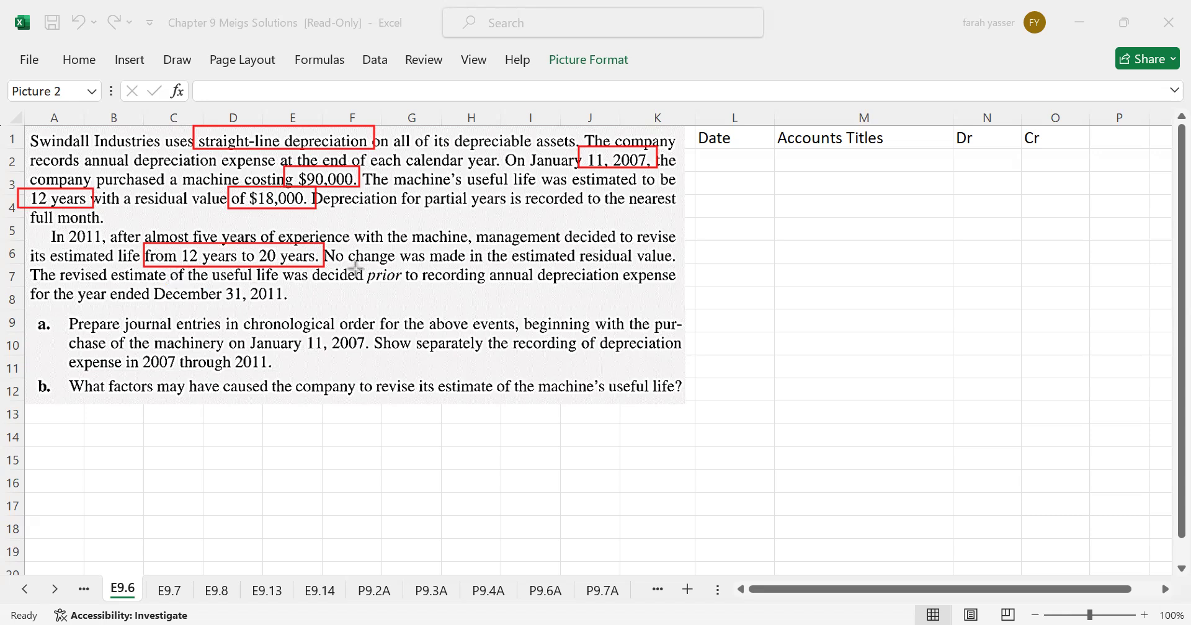
- Box the revision timing, December 31, 2011, journal entries, the L1:O1 headers, January 11, 2007 and 2007–2011
{"action": "left_click_drag", "start_coordinate": [361, 268], "coordinate": [696, 285]}
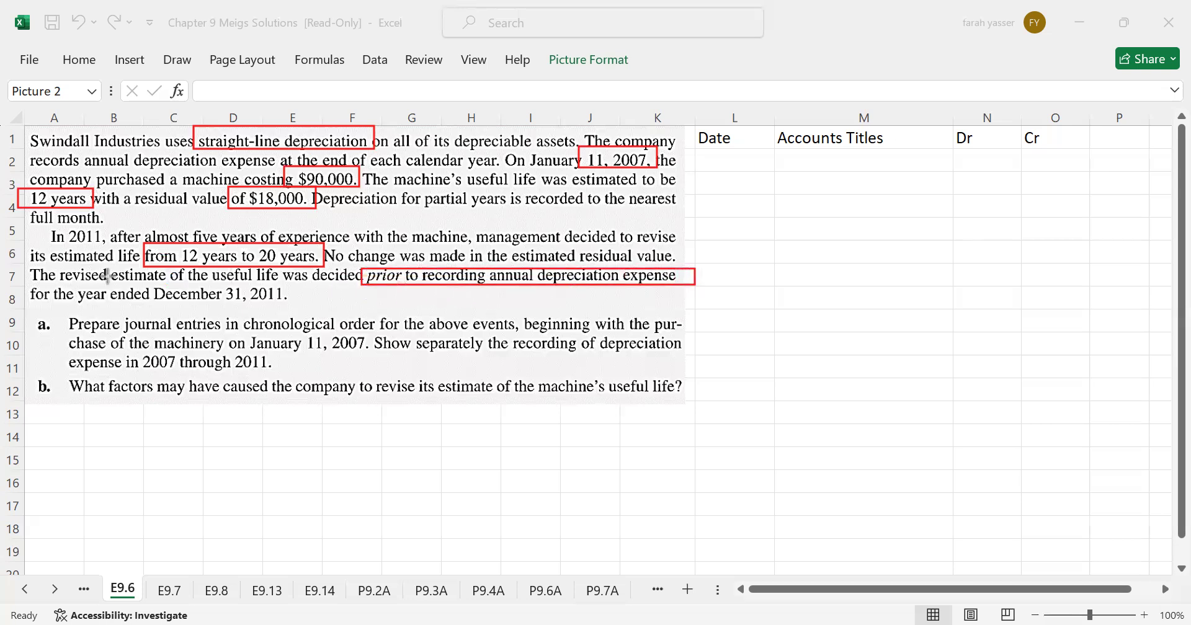
{"action": "left_click_drag", "start_coordinate": [134, 282], "coordinate": [309, 301]}
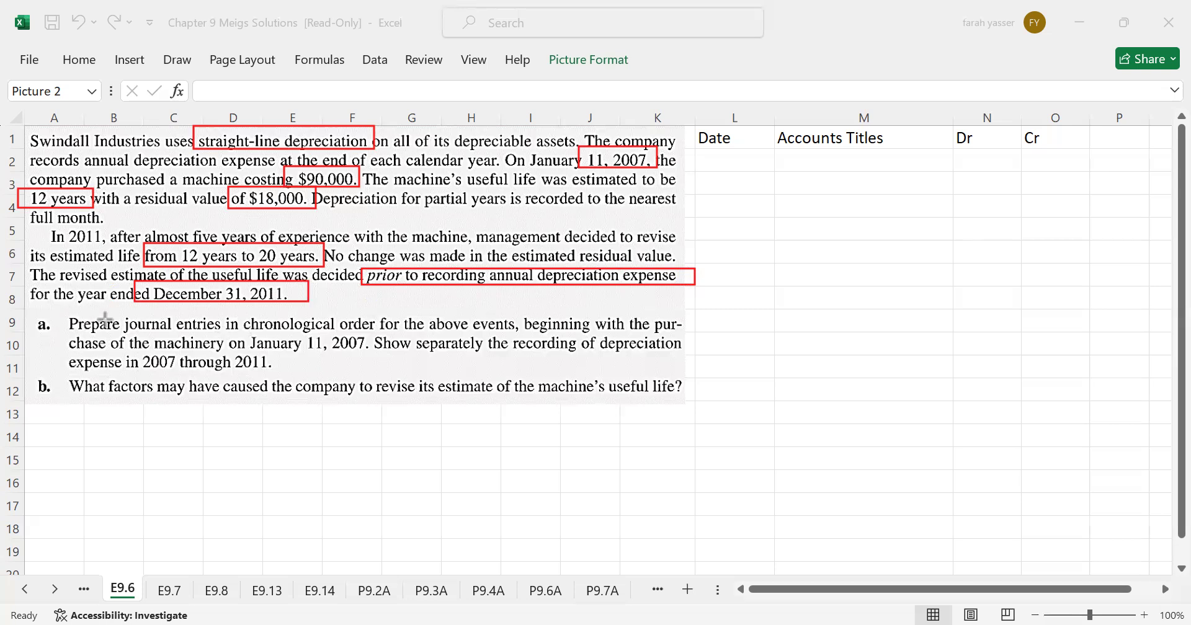
{"action": "left_click_drag", "start_coordinate": [108, 313], "coordinate": [236, 331]}
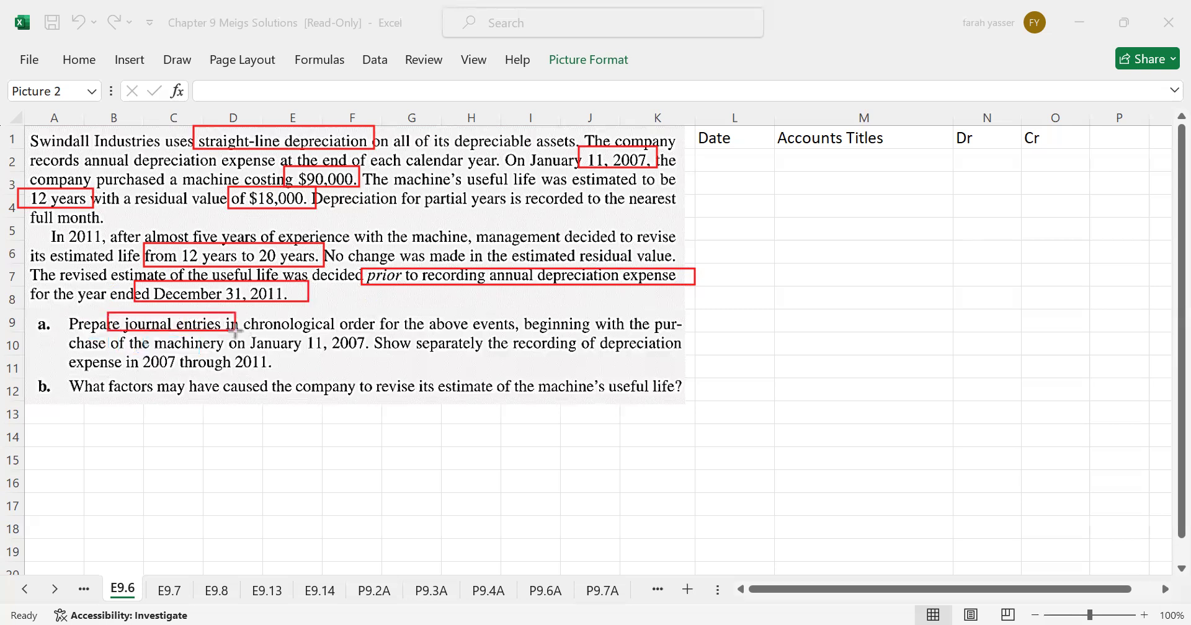
{"action": "left_click_drag", "start_coordinate": [693, 118], "coordinate": [1059, 147]}
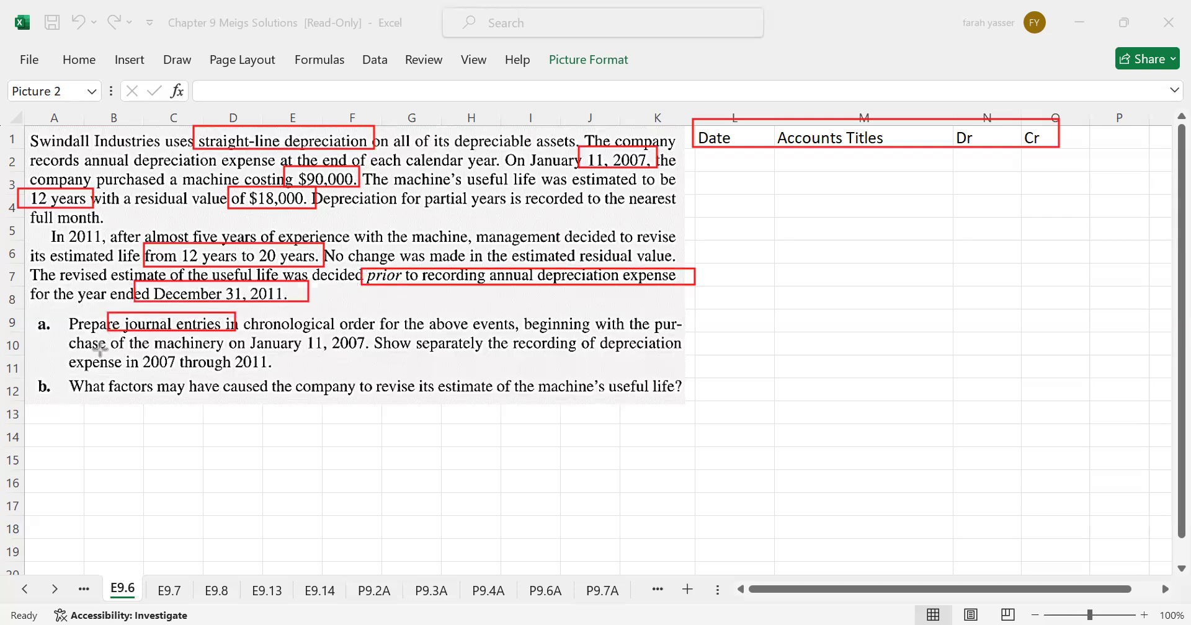
{"action": "left_click_drag", "start_coordinate": [254, 333], "coordinate": [385, 355]}
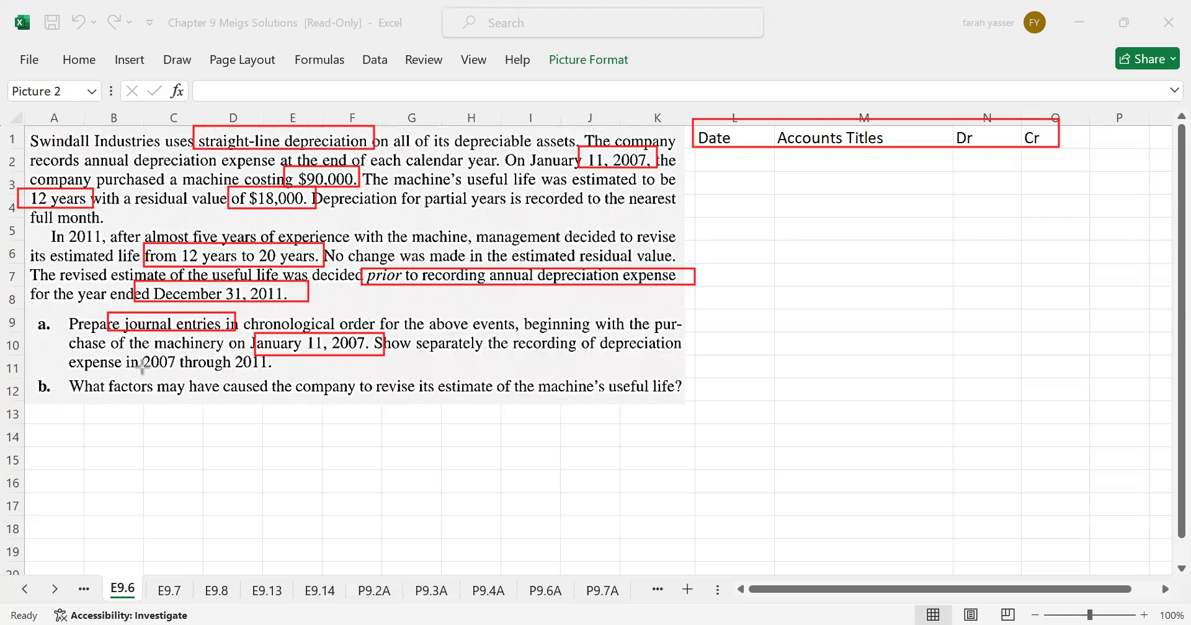
{"action": "left_click_drag", "start_coordinate": [129, 351], "coordinate": [285, 376]}
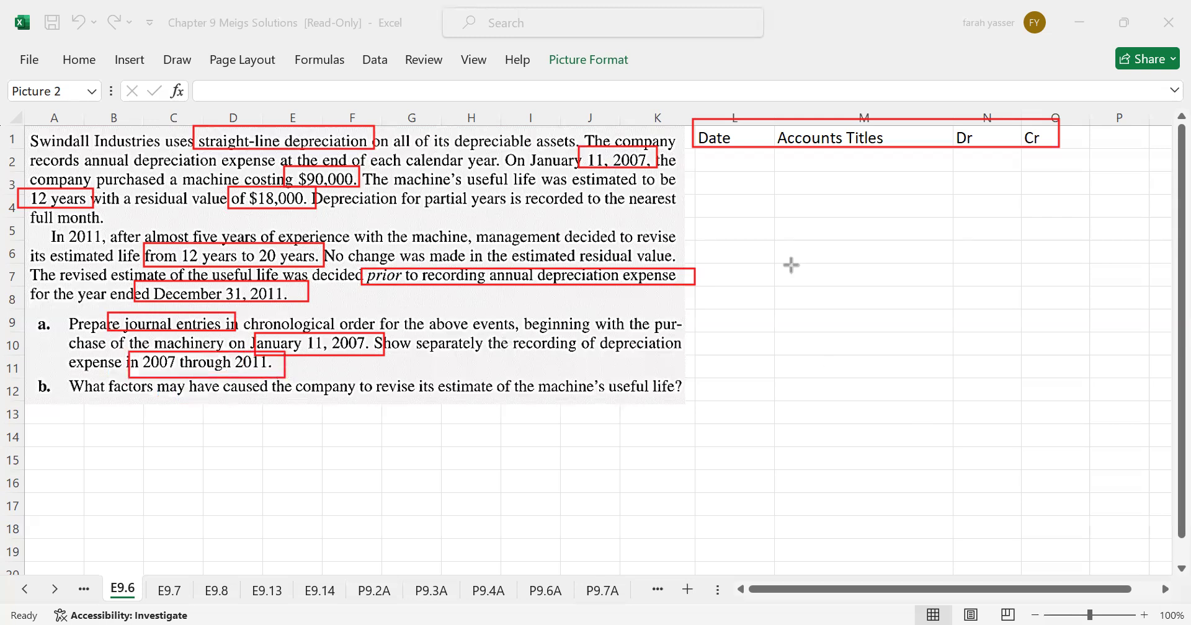
- Clear the red annotations and enter January 11, 2007 as the purchase date in L2
{"action": "key", "text": "Escape"}
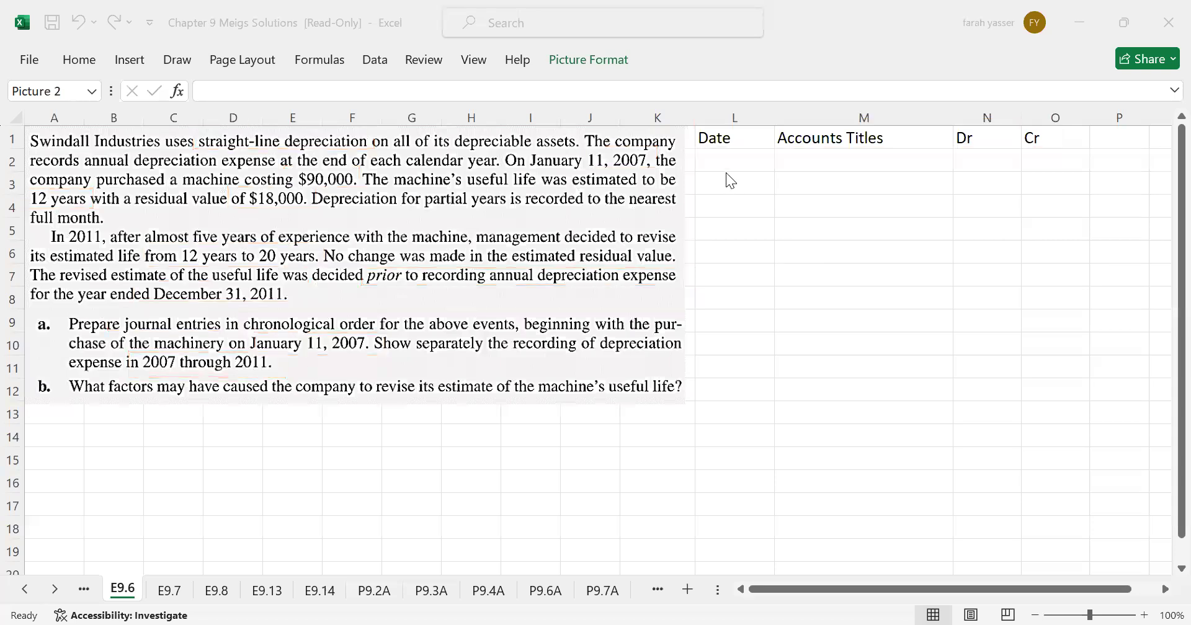
{"action": "left_click", "coordinate": [725, 159]}
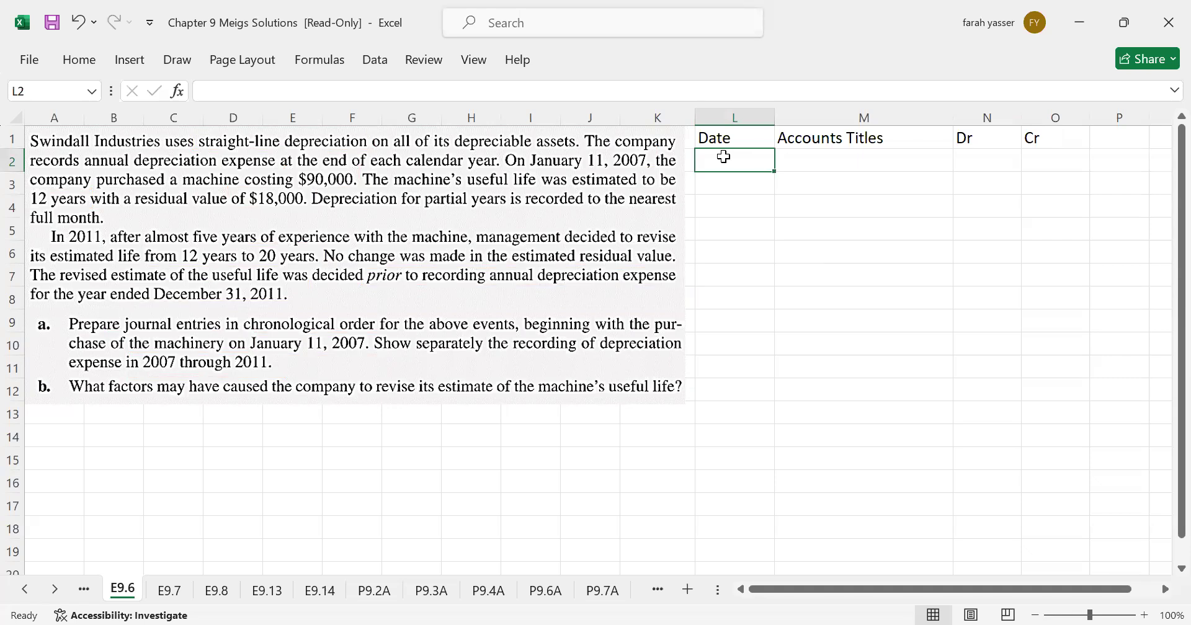
{"action": "type", "text": "Januar"}
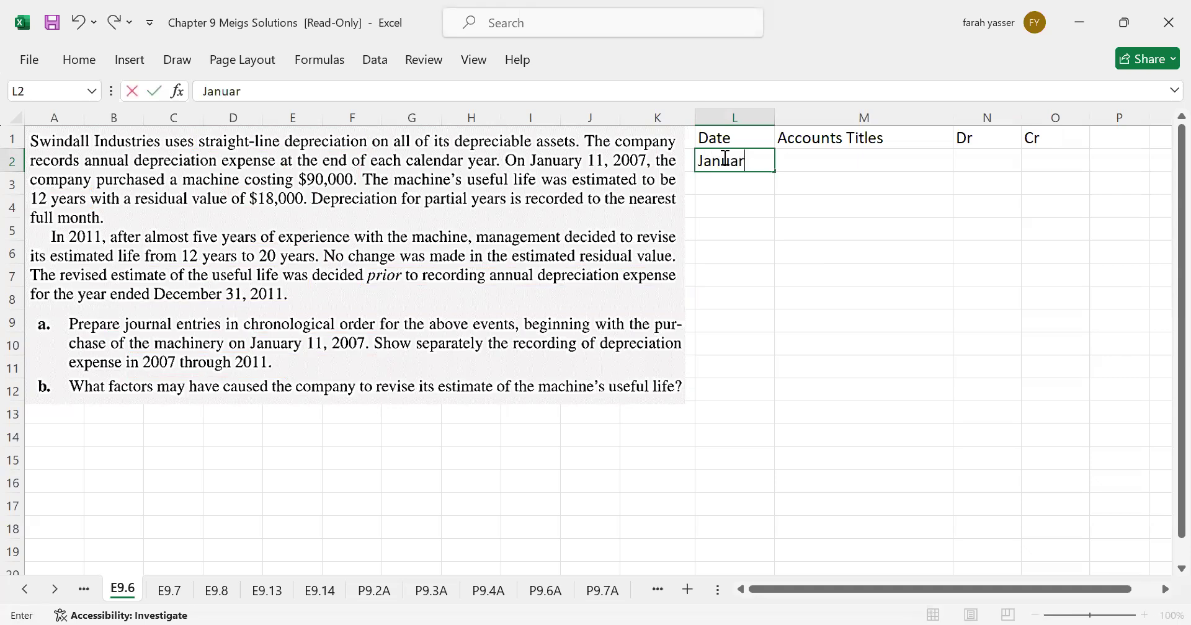
{"action": "type", "text": "y 11,2007"}
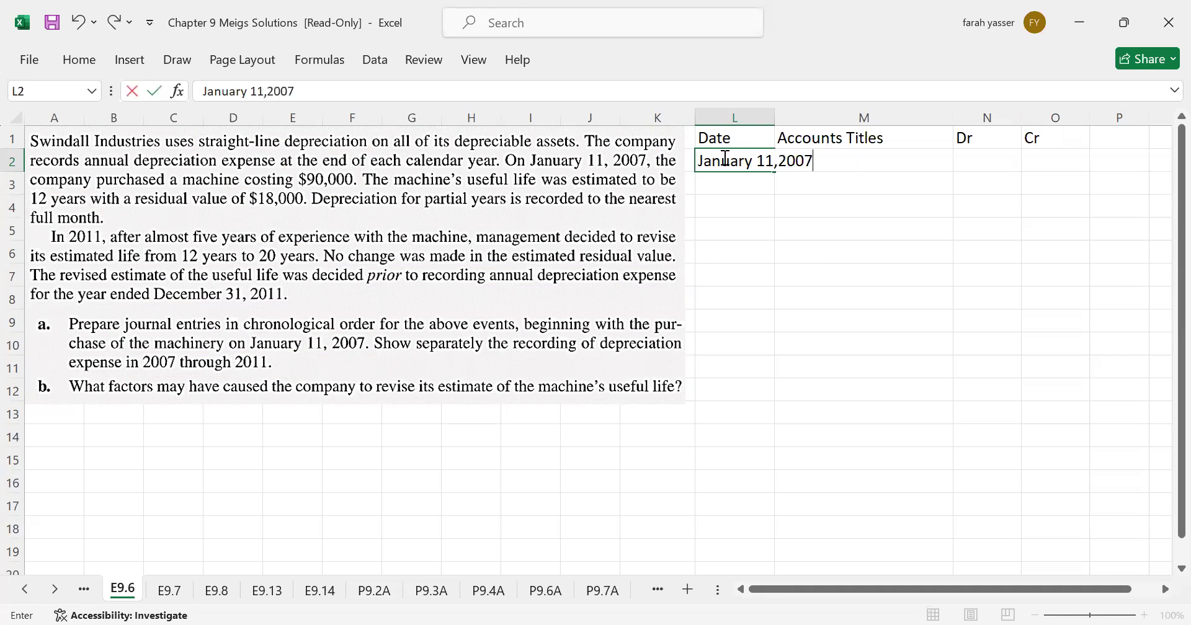
{"action": "key", "text": "Return"}
{"action": "left_click", "coordinate": [744, 158]}
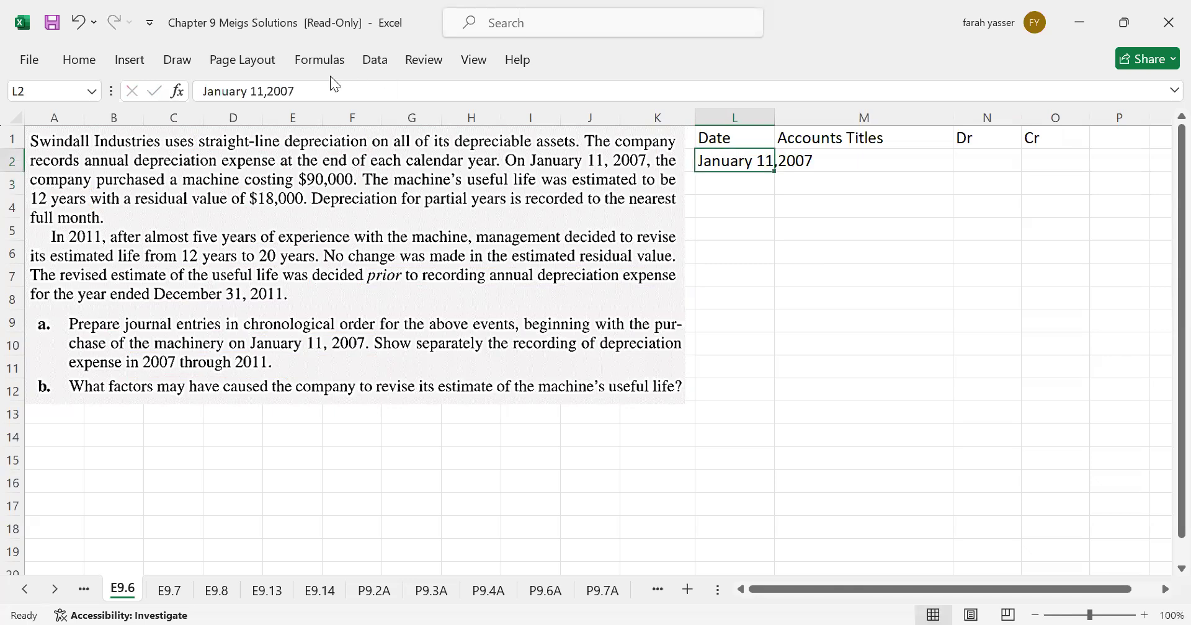
{"action": "left_click", "coordinate": [267, 91]}
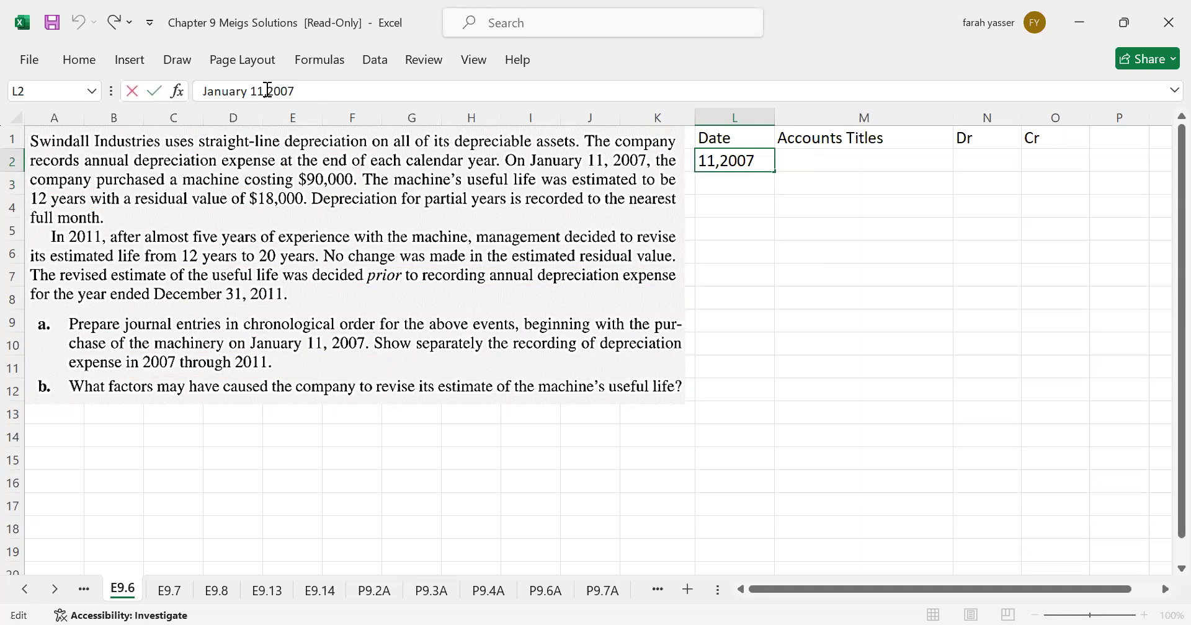
{"action": "key", "text": "Return"}
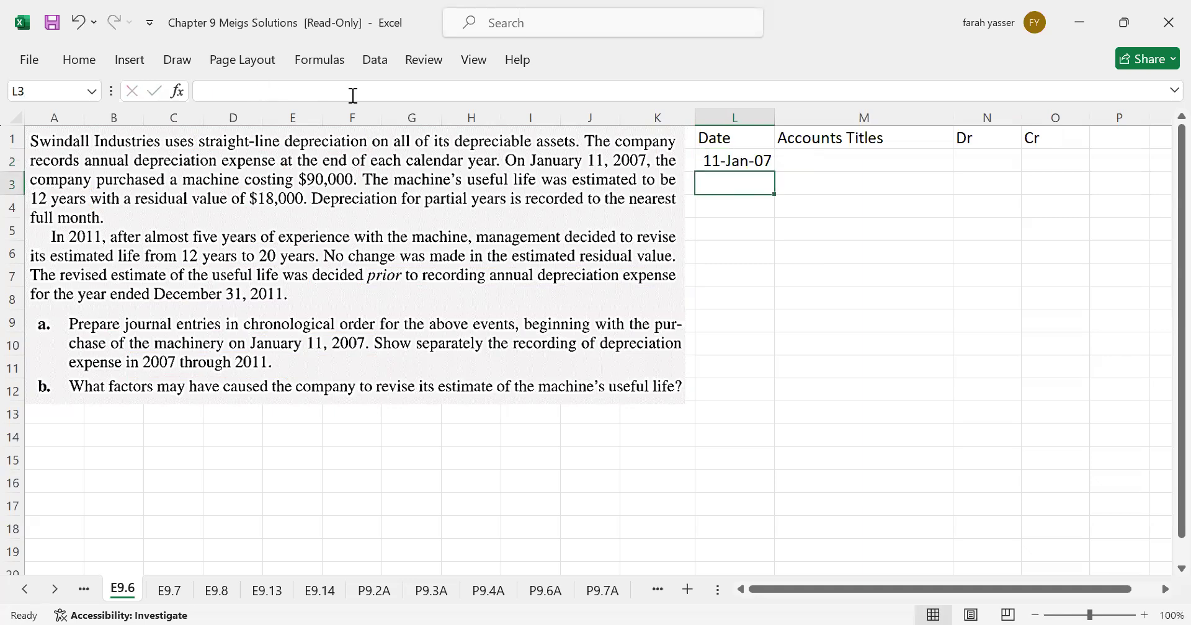
- Enter Machine and Cash as the account titles, with a dotted line beneath in M4
{"action": "left_click", "coordinate": [808, 160]}
{"action": "type", "text": "M"}
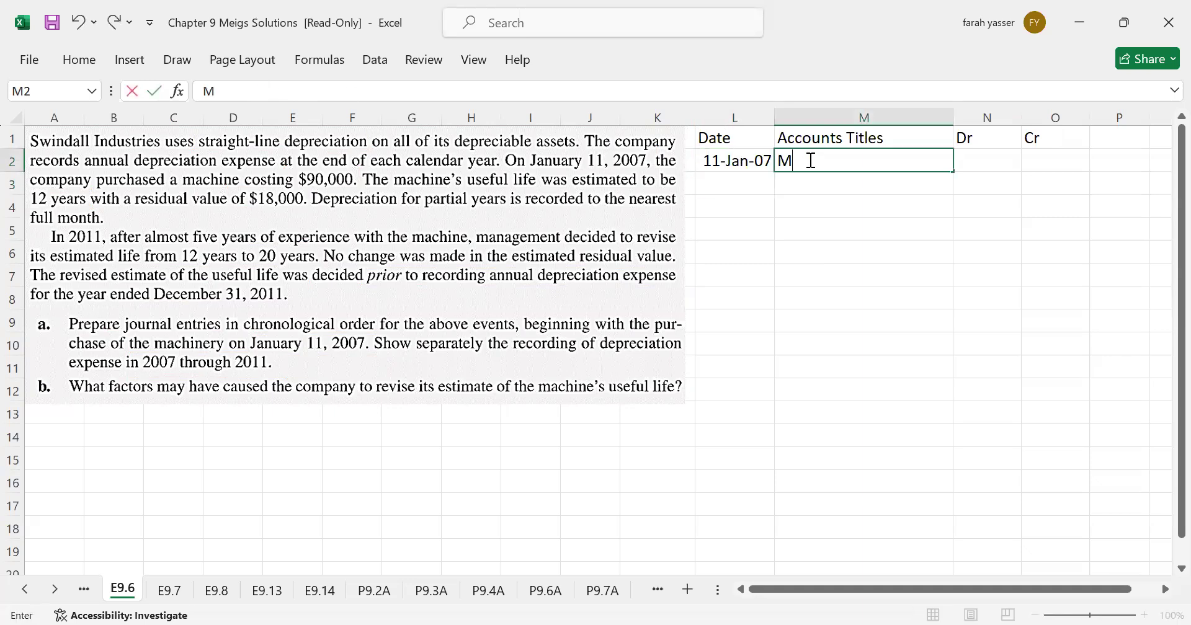
{"action": "type", "text": "achine"}
{"action": "key", "text": "Return"}
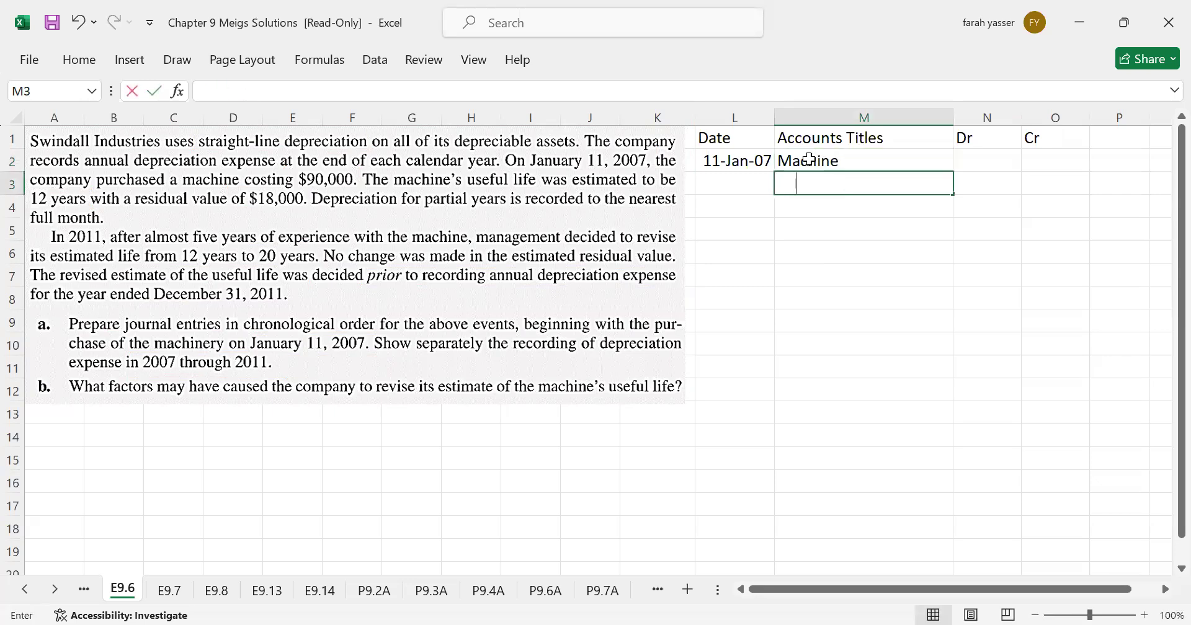
{"action": "type", "text": "Cash"}
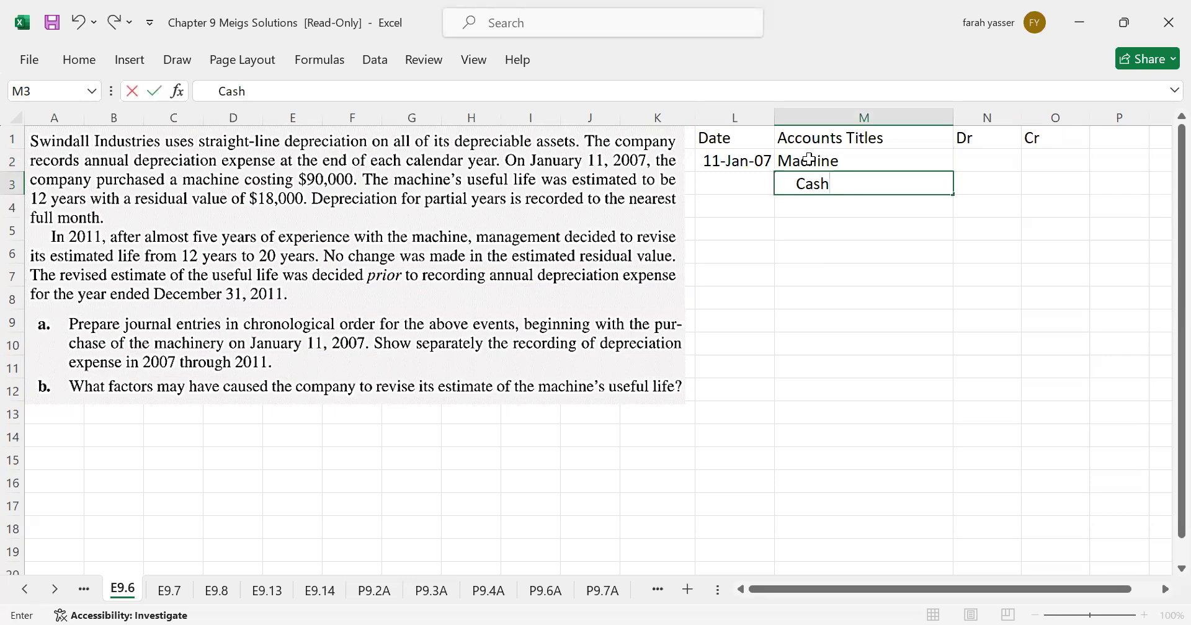
{"action": "key", "text": "Return"}
{"action": "type", "text": "............"}
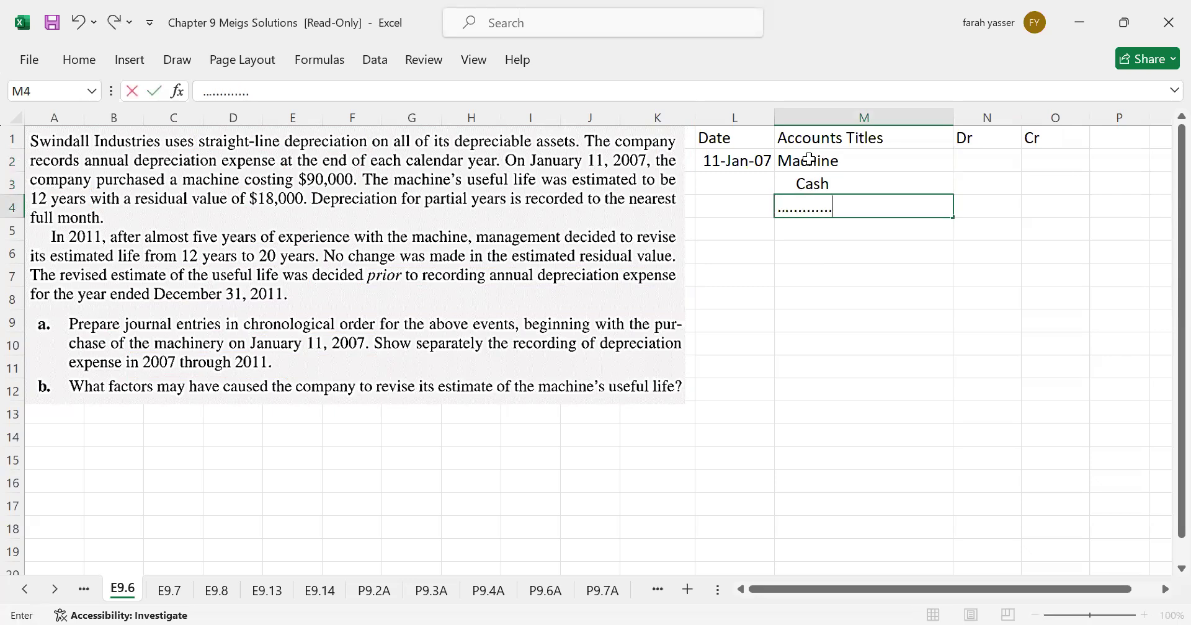
{"action": "type", "text": "................."}
- Record $90000 as the Machine debit in N2 and the Cash credit in O3
{"action": "left_click", "coordinate": [979, 157]}
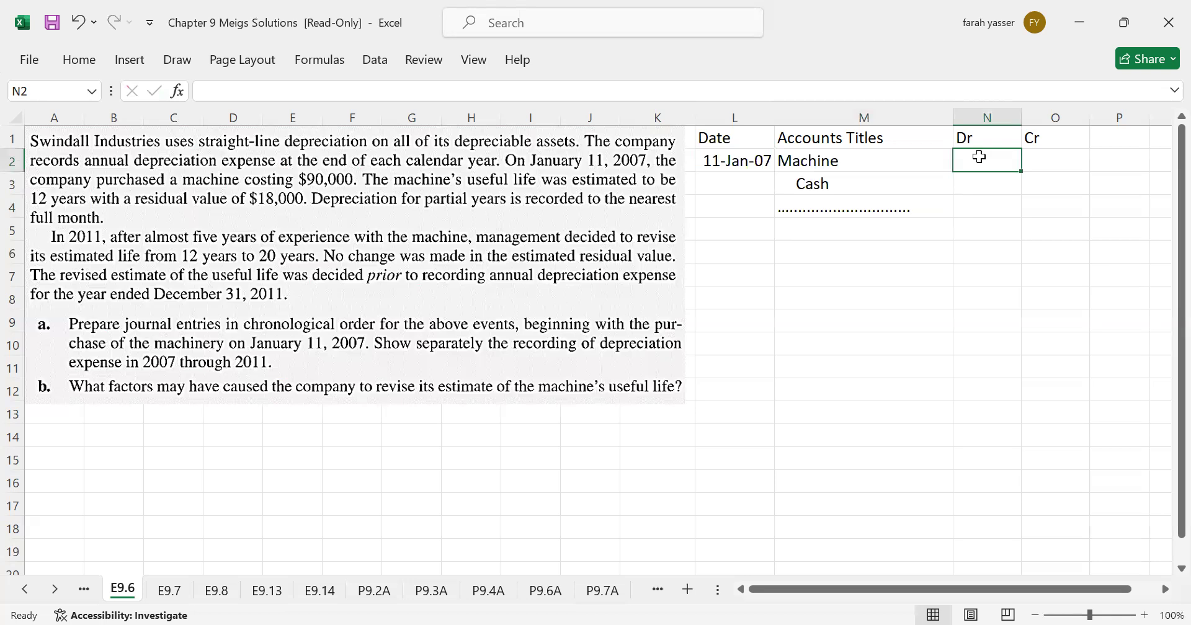
{"action": "type", "text": "$90000"}
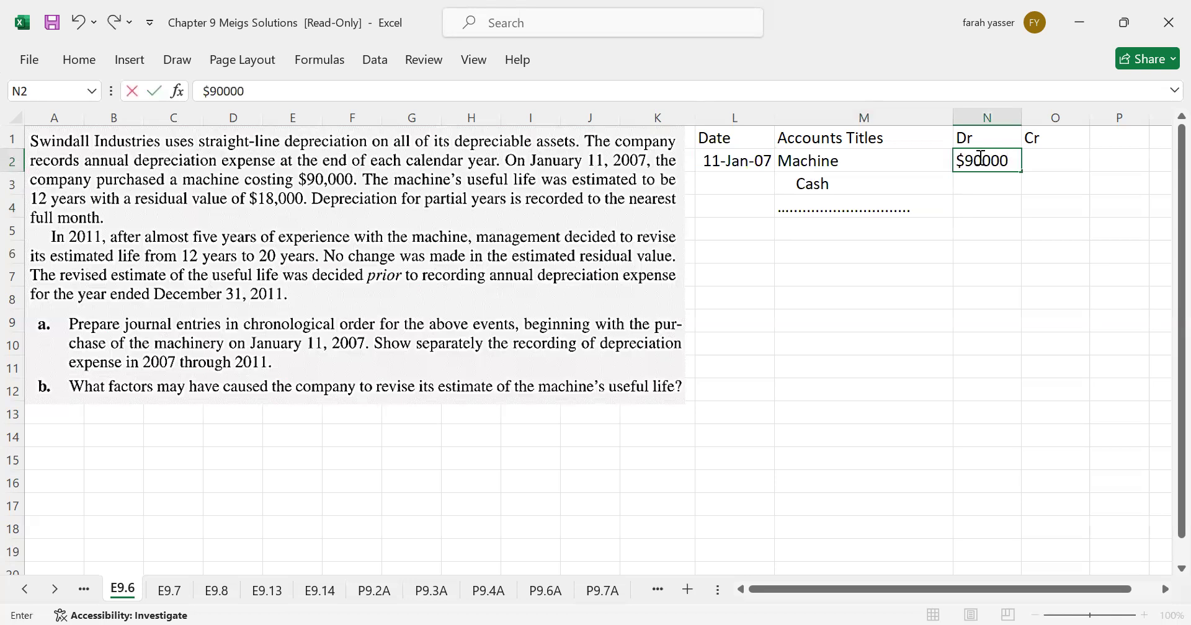
{"action": "key", "text": "Return"}
{"action": "key", "text": "Right"}
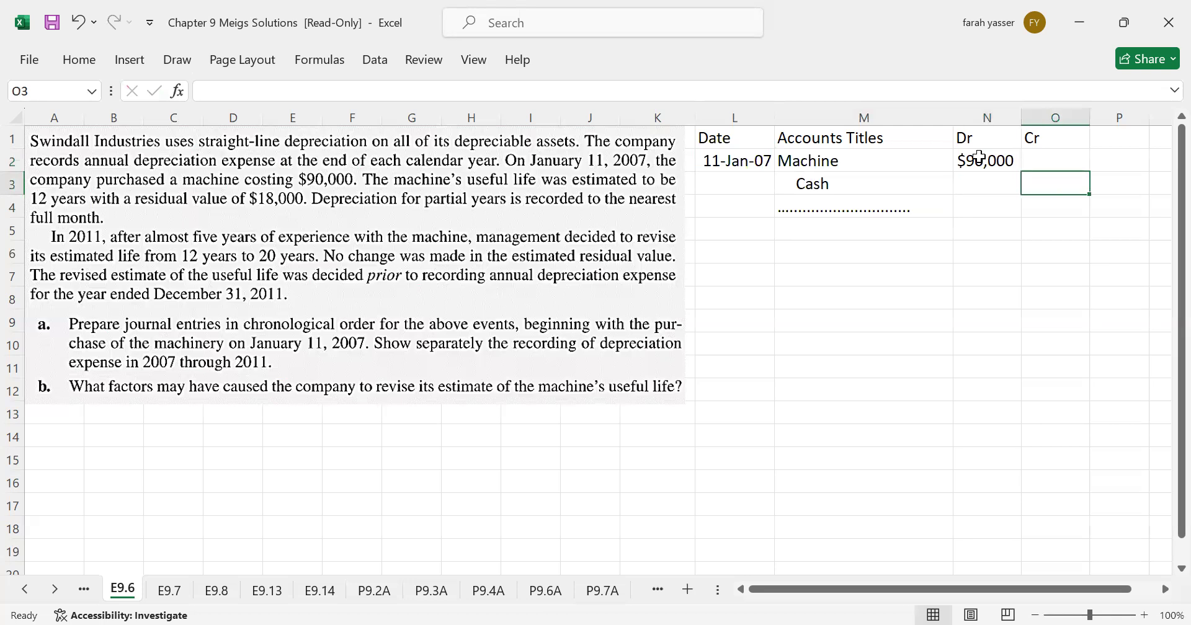
{"action": "type", "text": "$90000"}
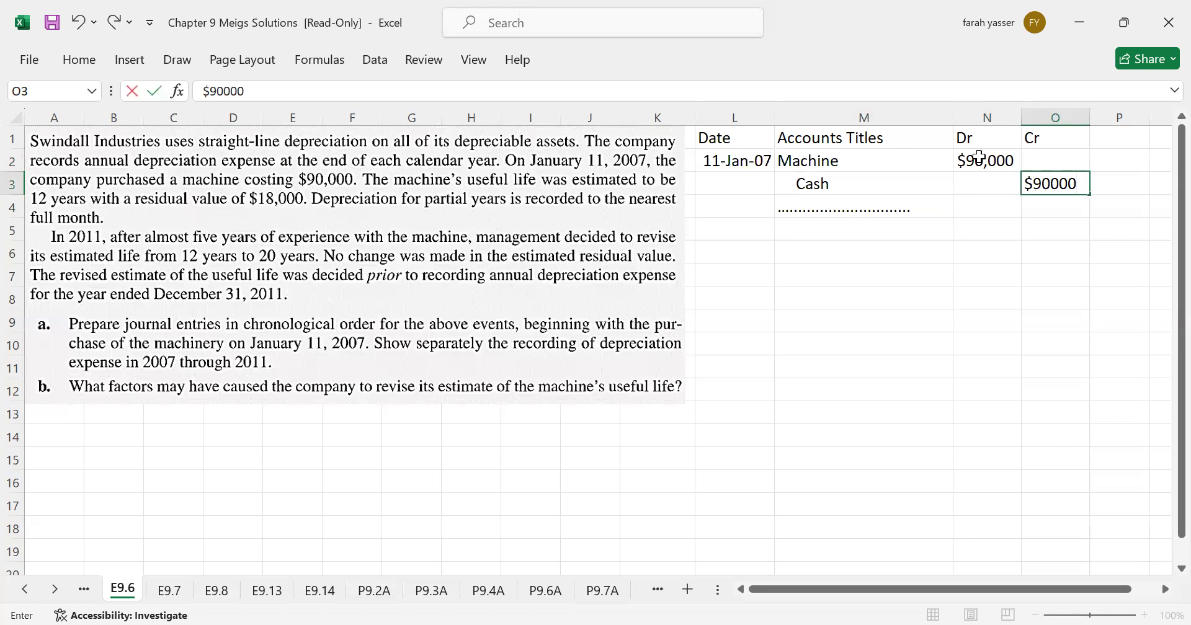
{"action": "key", "text": "Return"}
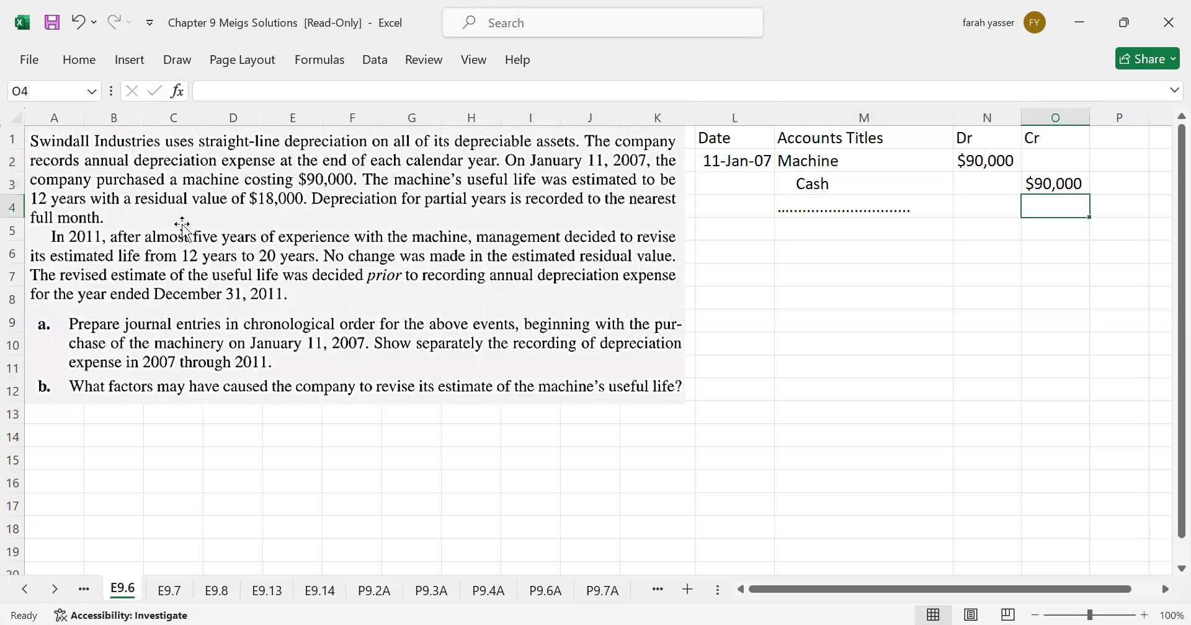
- Enter December 31, 2007 in L5 with Deprecation Expense and Accumulated Depreciation titles and a dotted line
{"action": "left_click", "coordinate": [721, 233]}
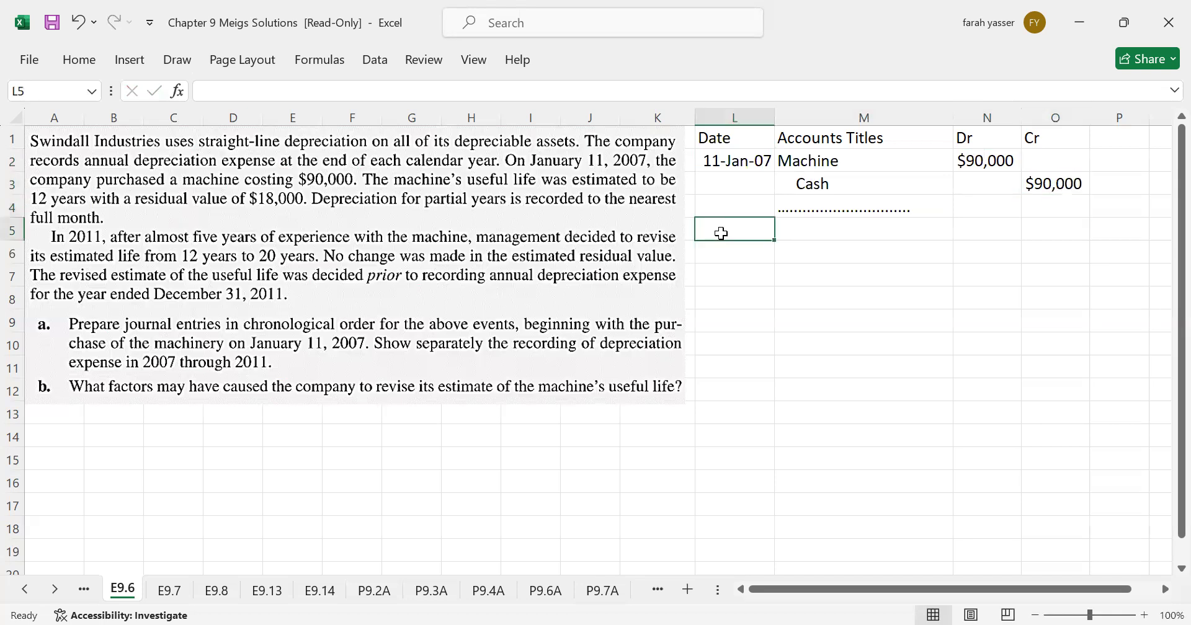
{"action": "type", "text": "Dec"}
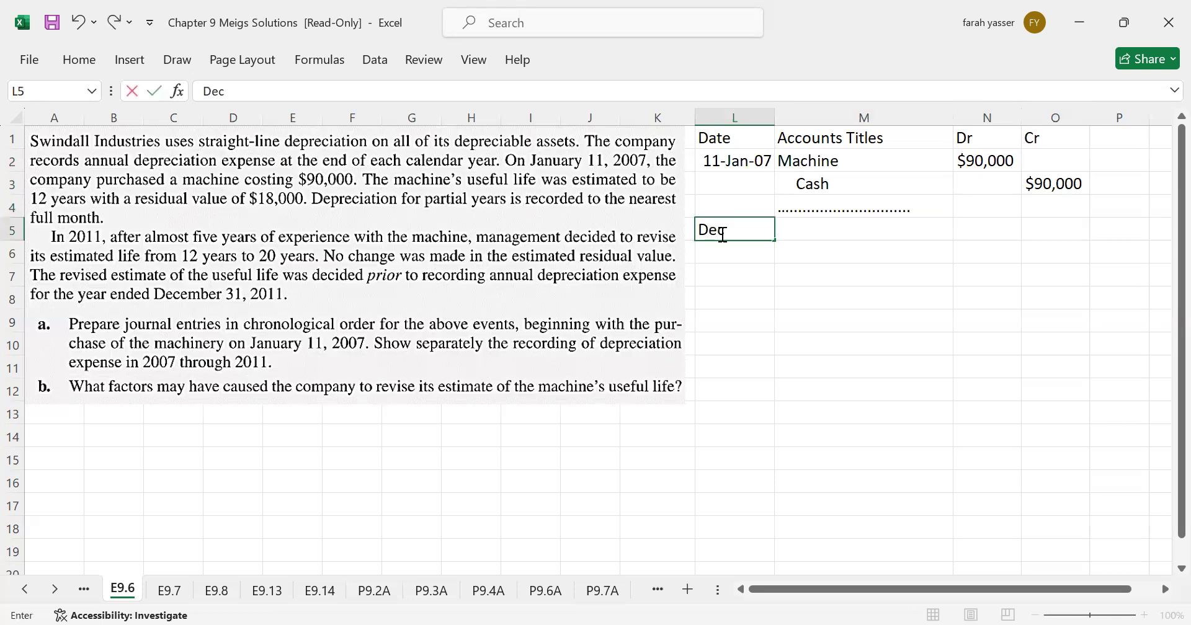
{"action": "type", "text": "ember 31"}
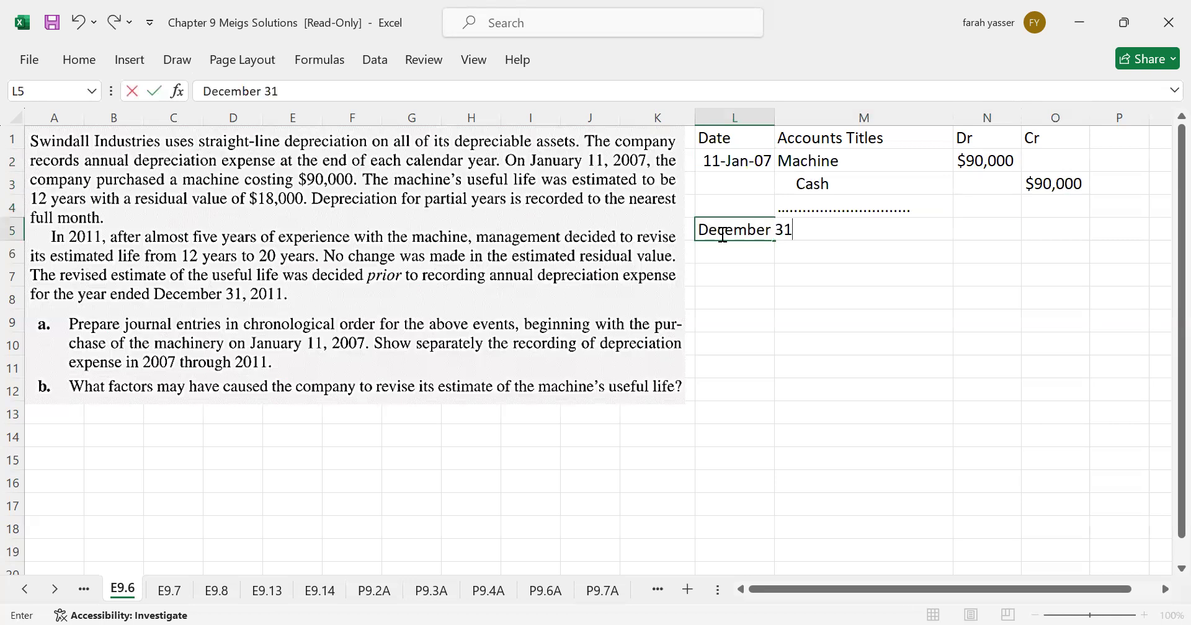
{"action": "type", "text": ", 2007"}
{"action": "key", "text": "Return"}
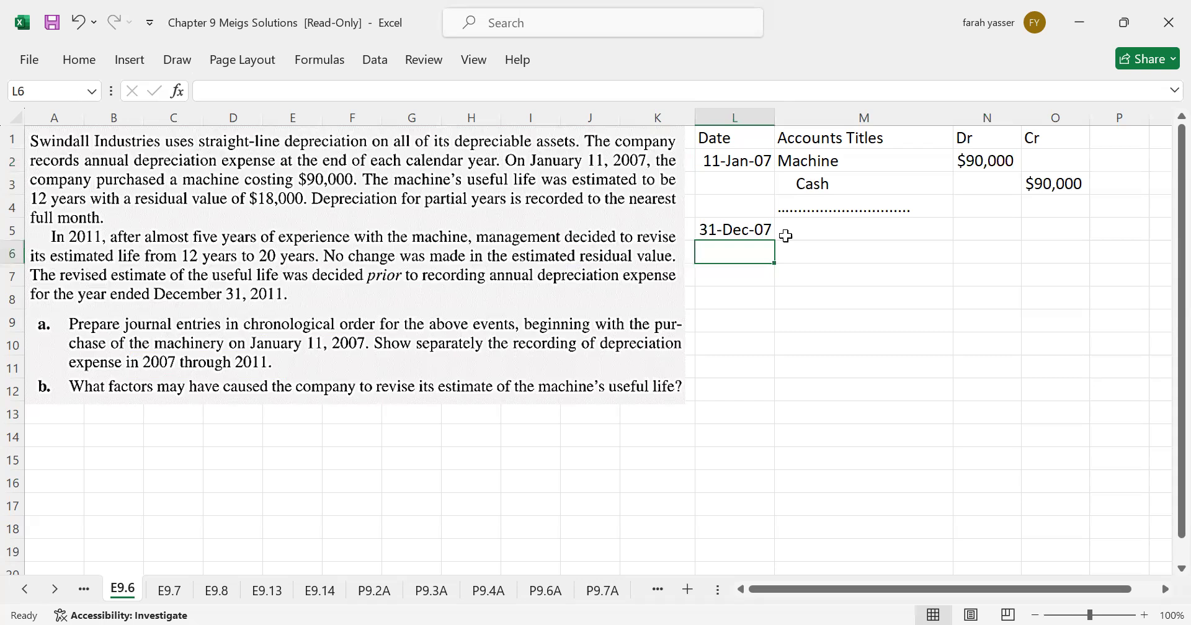
{"action": "left_click", "coordinate": [806, 231]}
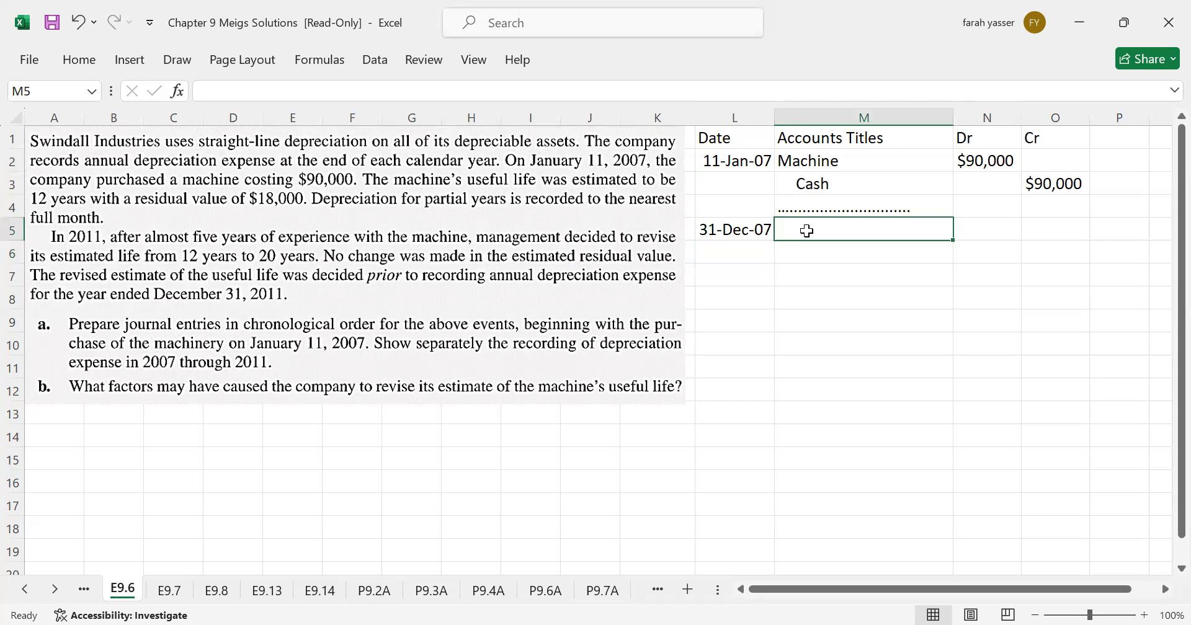
{"action": "type", "text": "Deprecation Expense"}
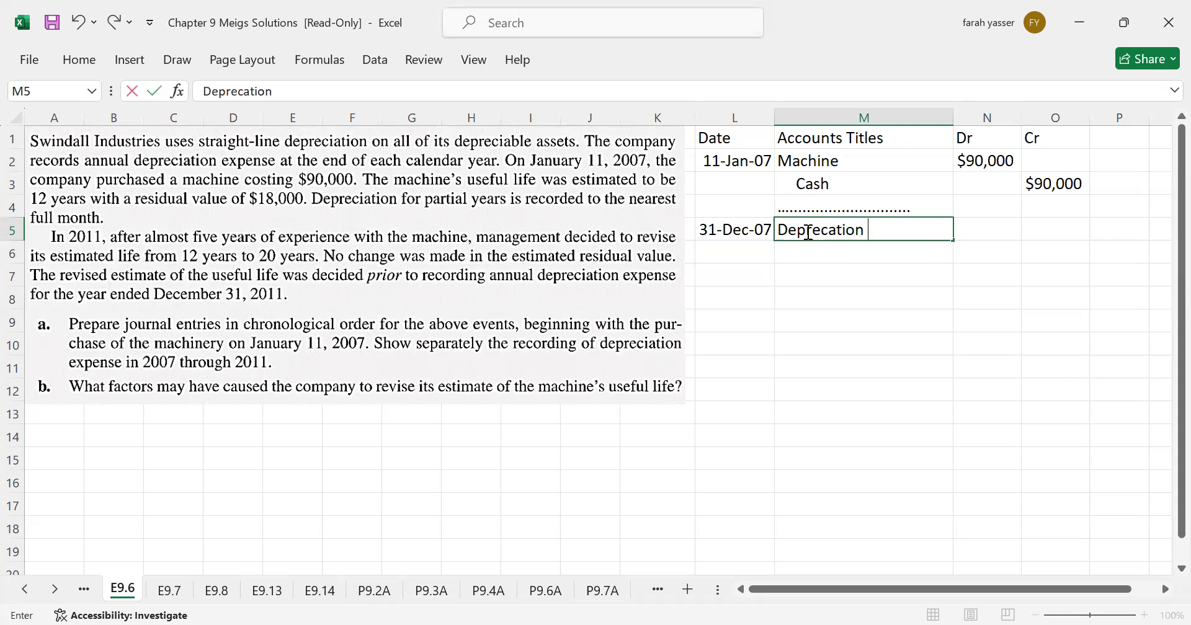
{"action": "key", "text": "Return"}
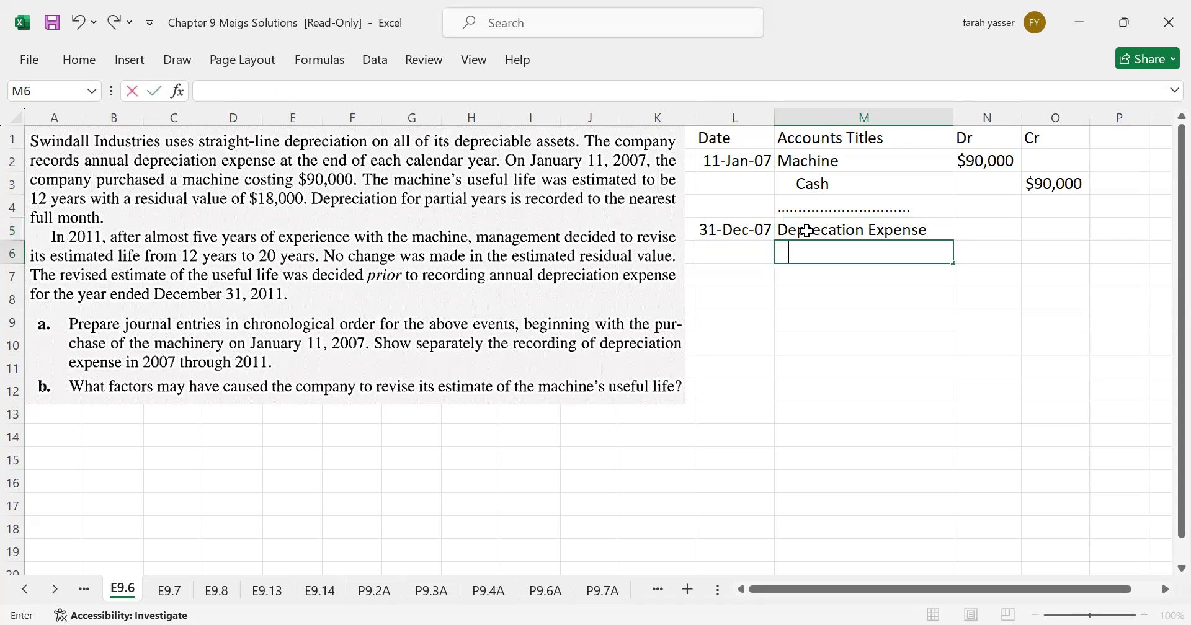
{"action": "type", "text": "Accumulated Dep"}
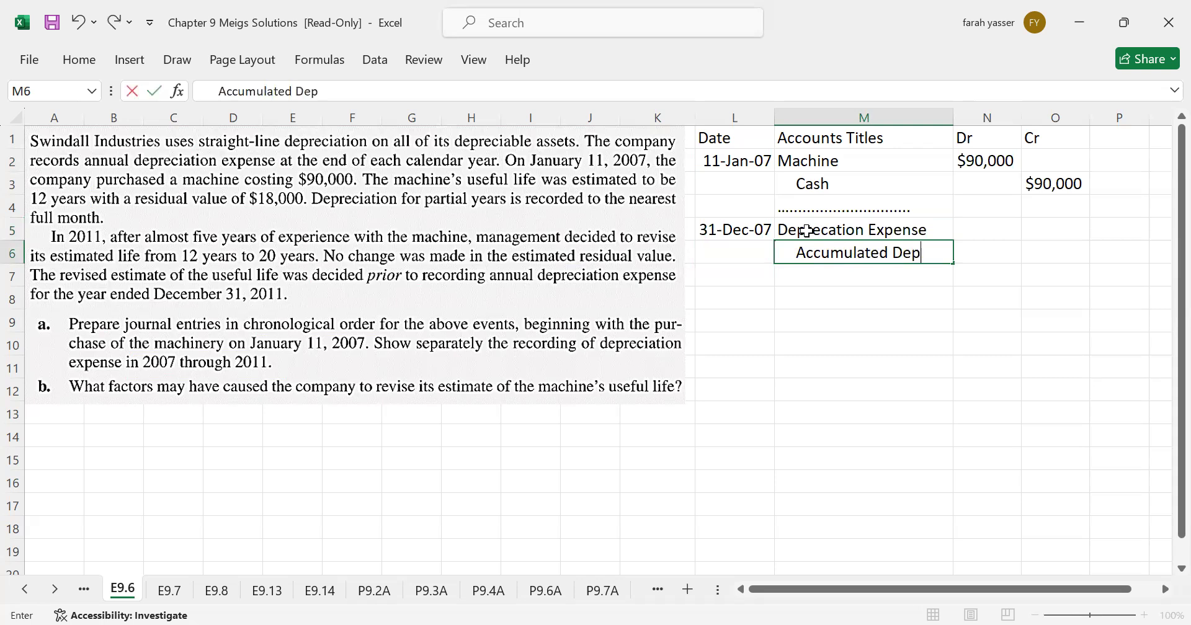
{"action": "type", "text": "reciation"}
{"action": "key", "text": "Return"}
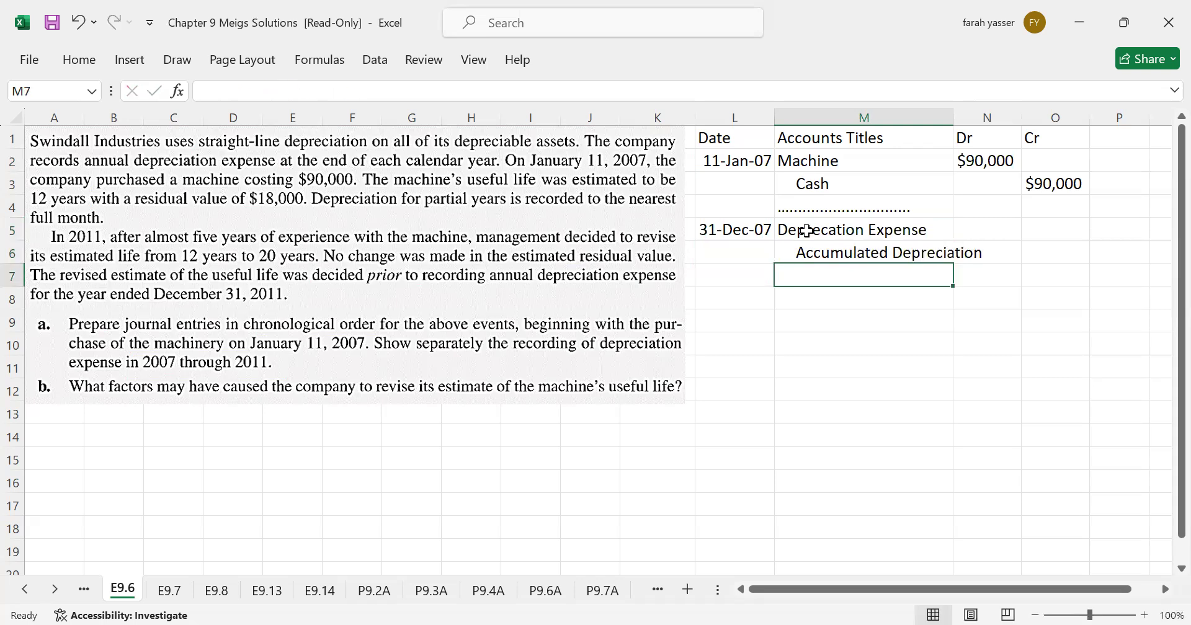
{"action": "type", "text": "..............................................."}
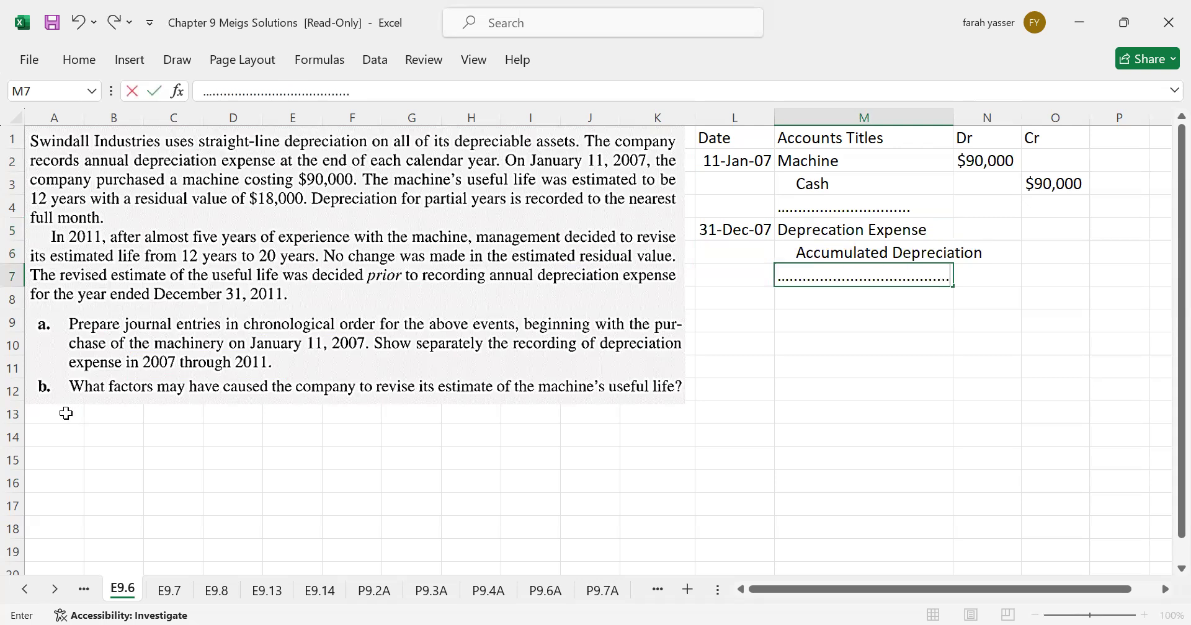
{"action": "left_click", "coordinate": [64, 436]}
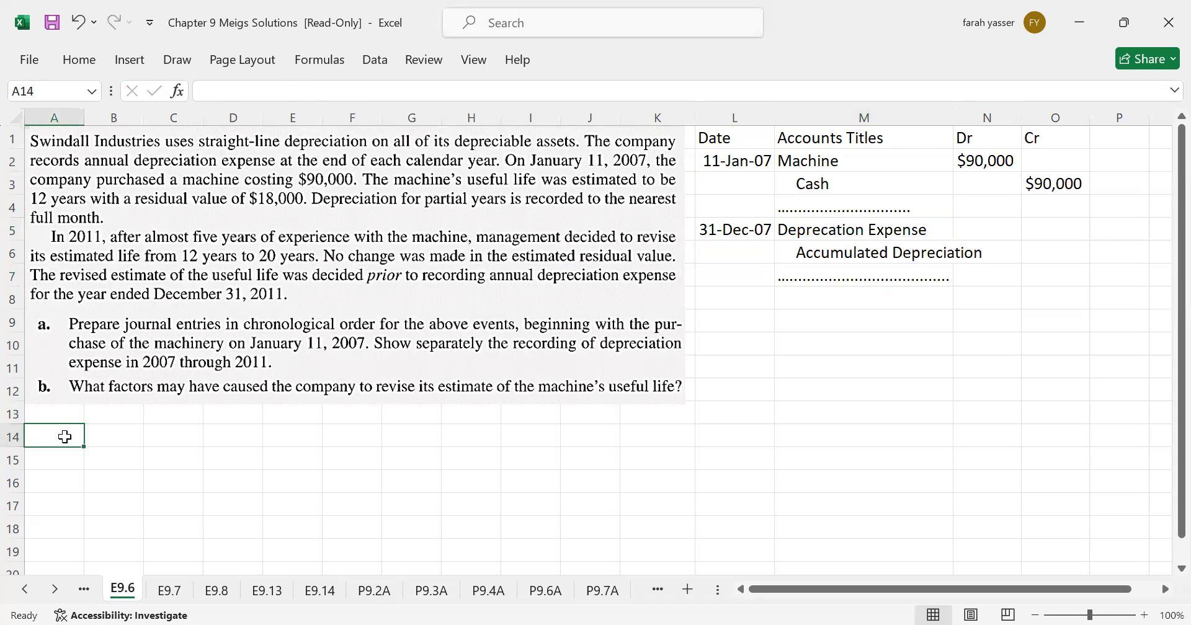
{"action": "type", "text": "Depre"}
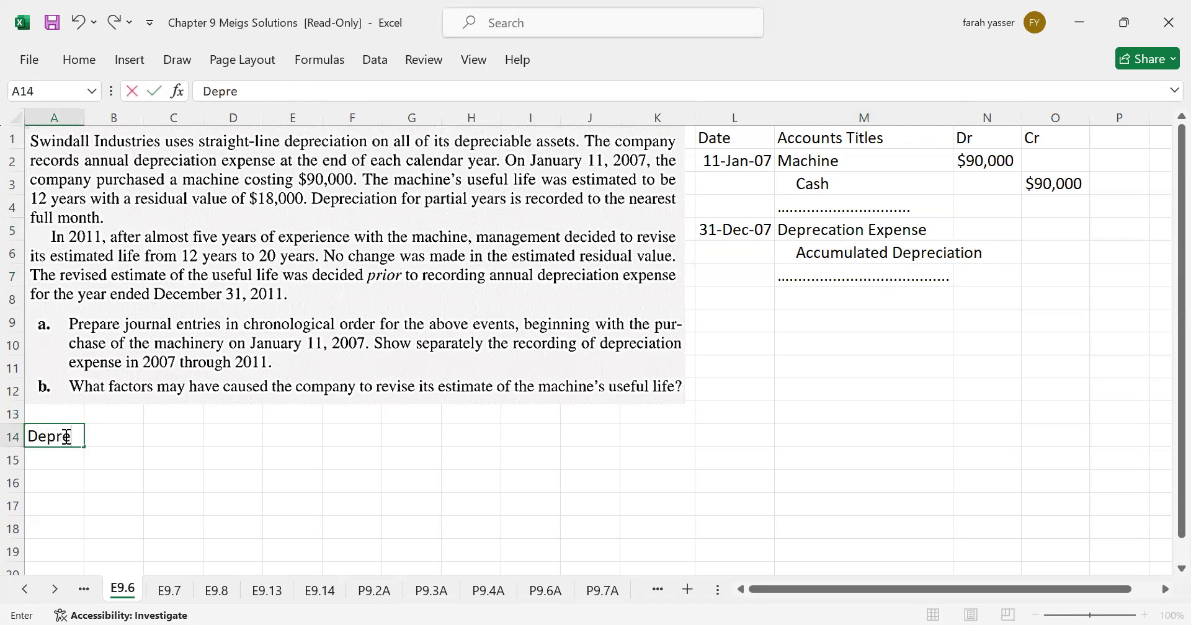
{"action": "type", "text": " Exp="}
{"action": "key", "text": "Tab"}
{"action": "key", "text": "Tab"}
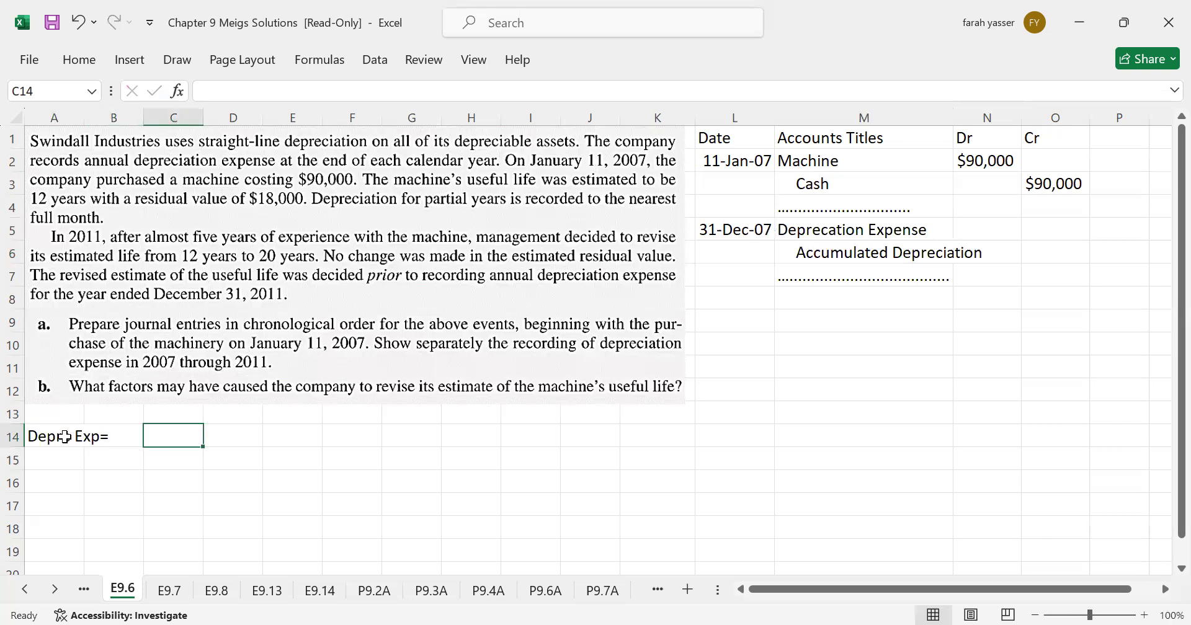
{"action": "type", "text": "("}
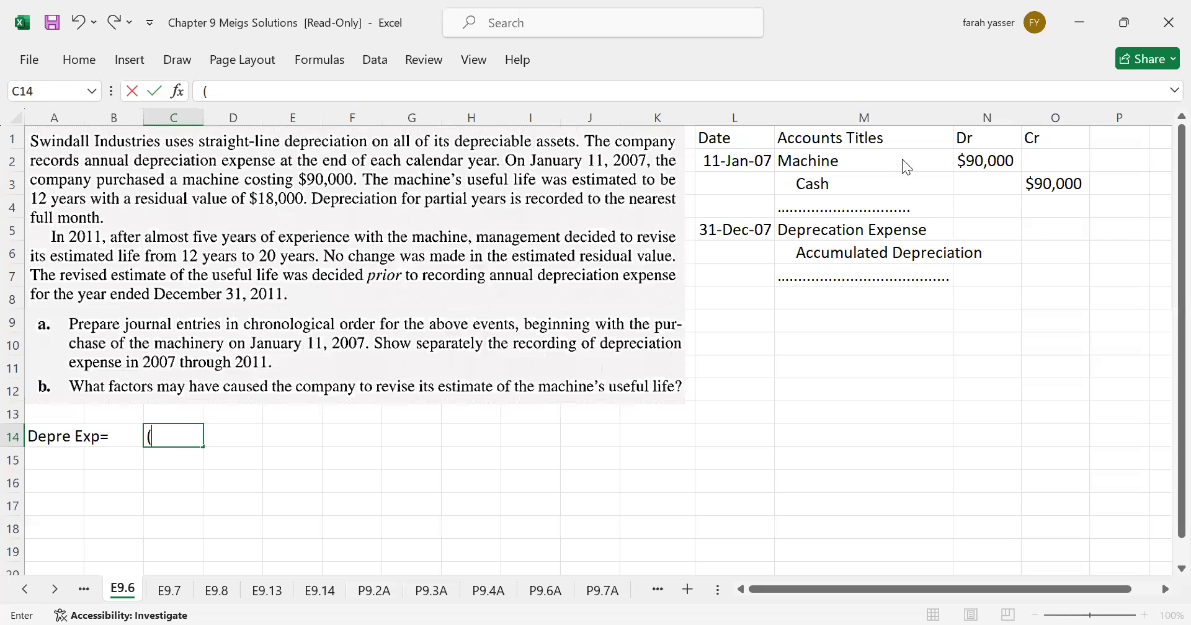
{"action": "left_click_drag", "start_coordinate": [349, 166], "coordinate": [369, 160]}
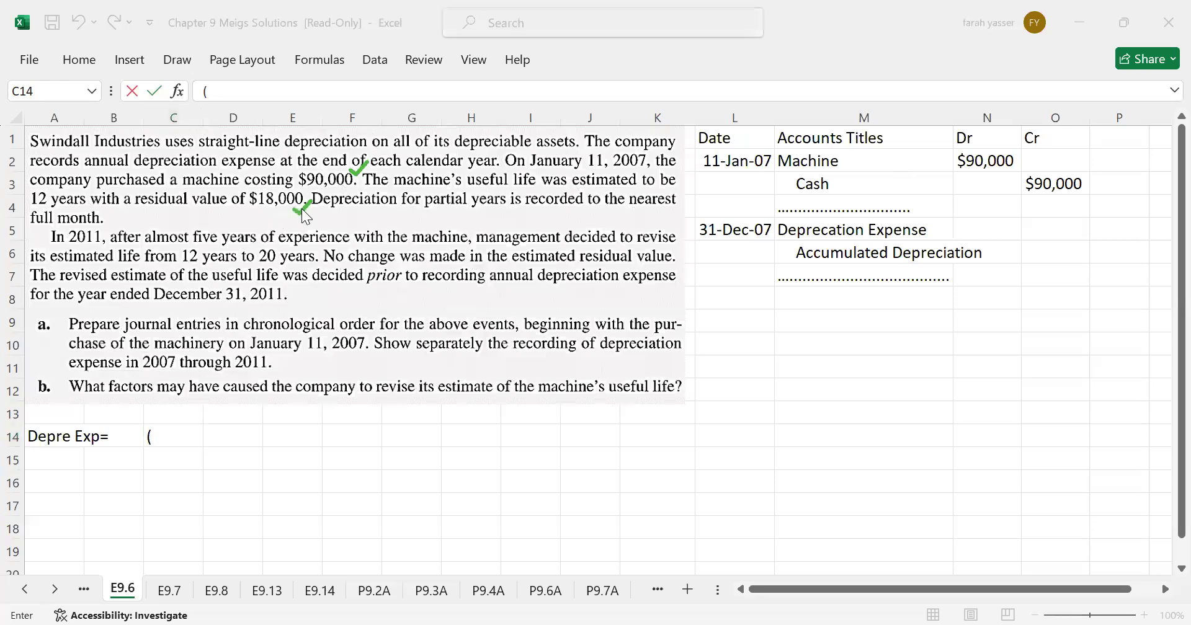
{"action": "left_click_drag", "start_coordinate": [42, 203], "coordinate": [61, 197]}
{"action": "left_click", "coordinate": [176, 438]}
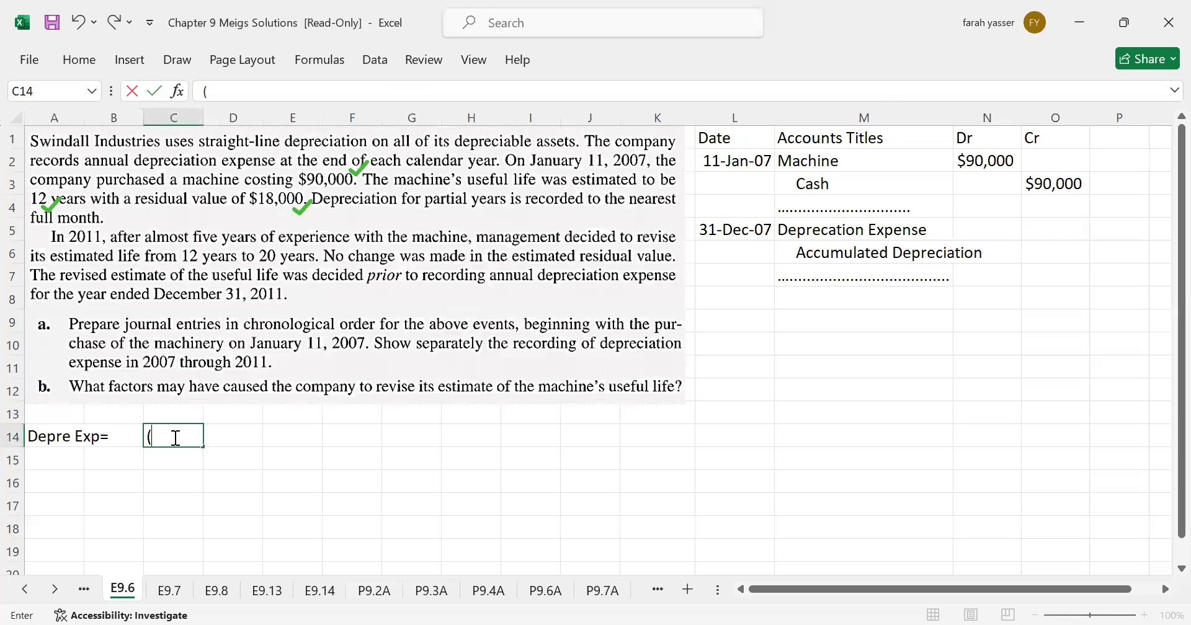
{"action": "type", "text": "(90000-18000"}
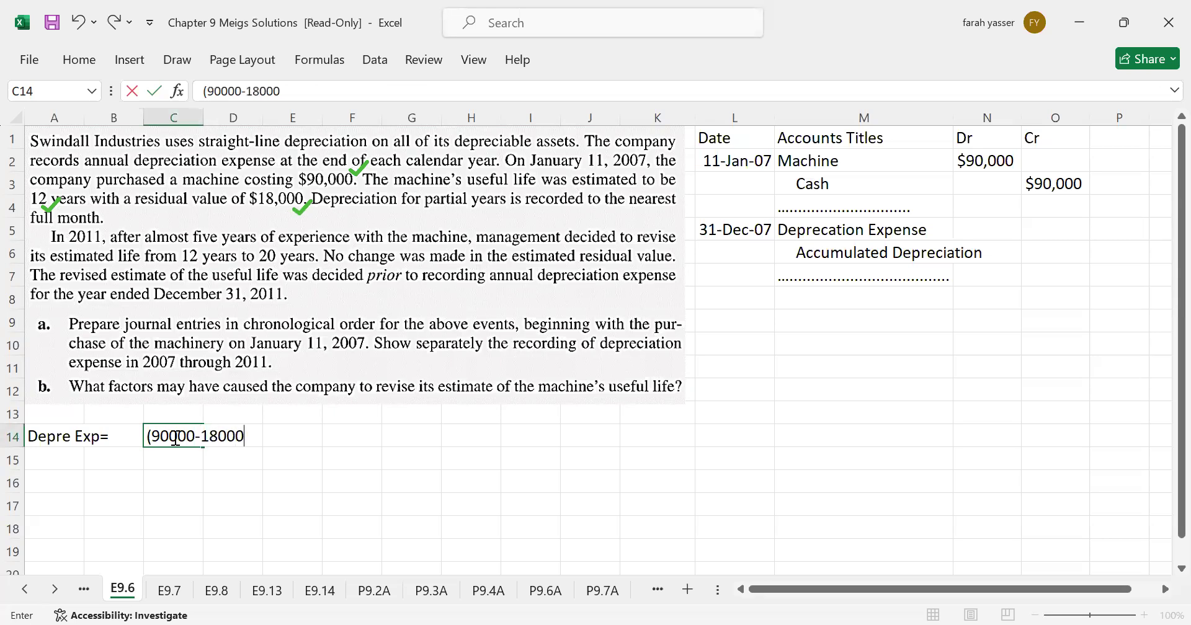
{"action": "type", "text": ")"}
{"action": "type", "text": "/12"}
{"action": "key", "text": "Return"}
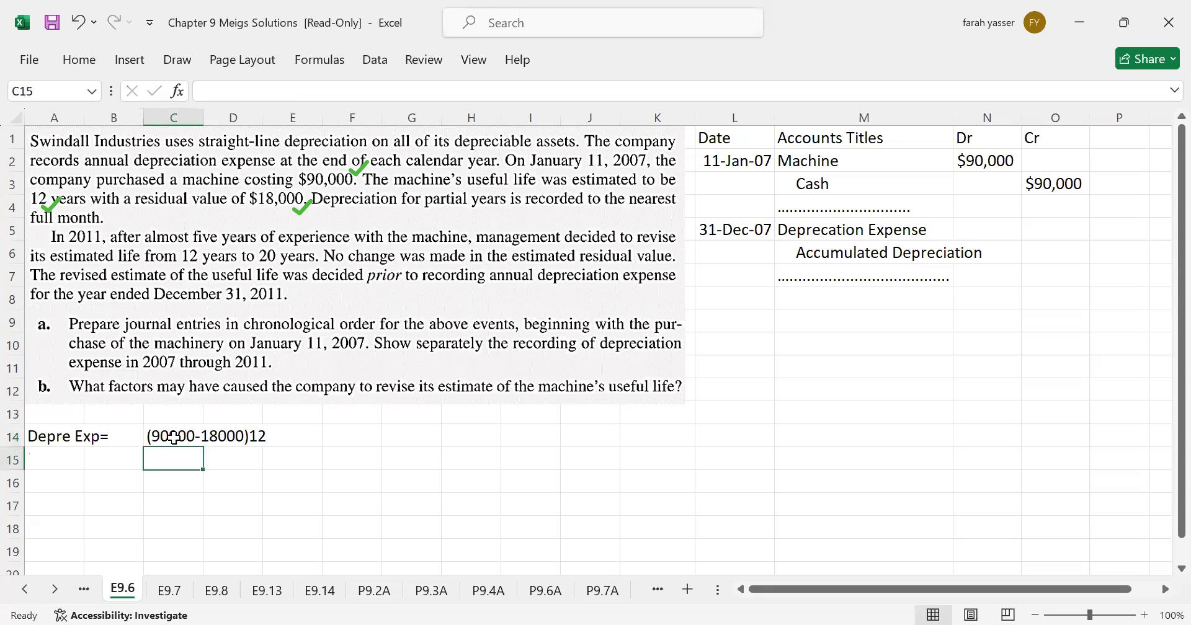
{"action": "left_click", "coordinate": [186, 437]}
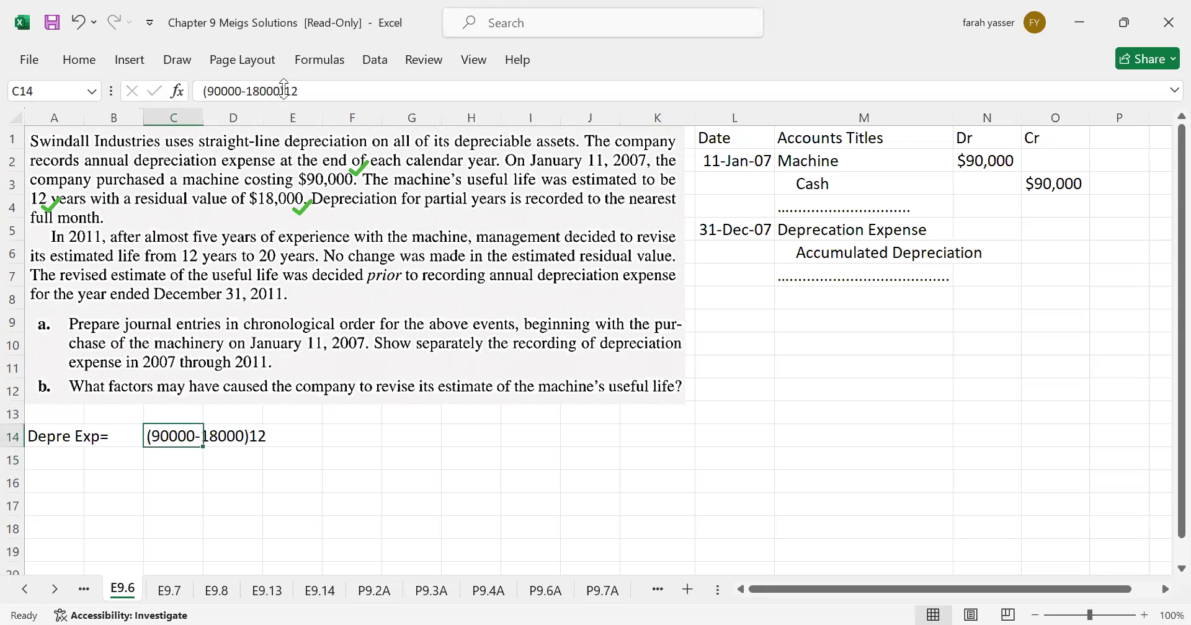
{"action": "left_click", "coordinate": [284, 91]}
{"action": "type", "text": "/"}
{"action": "key", "text": "Return"}
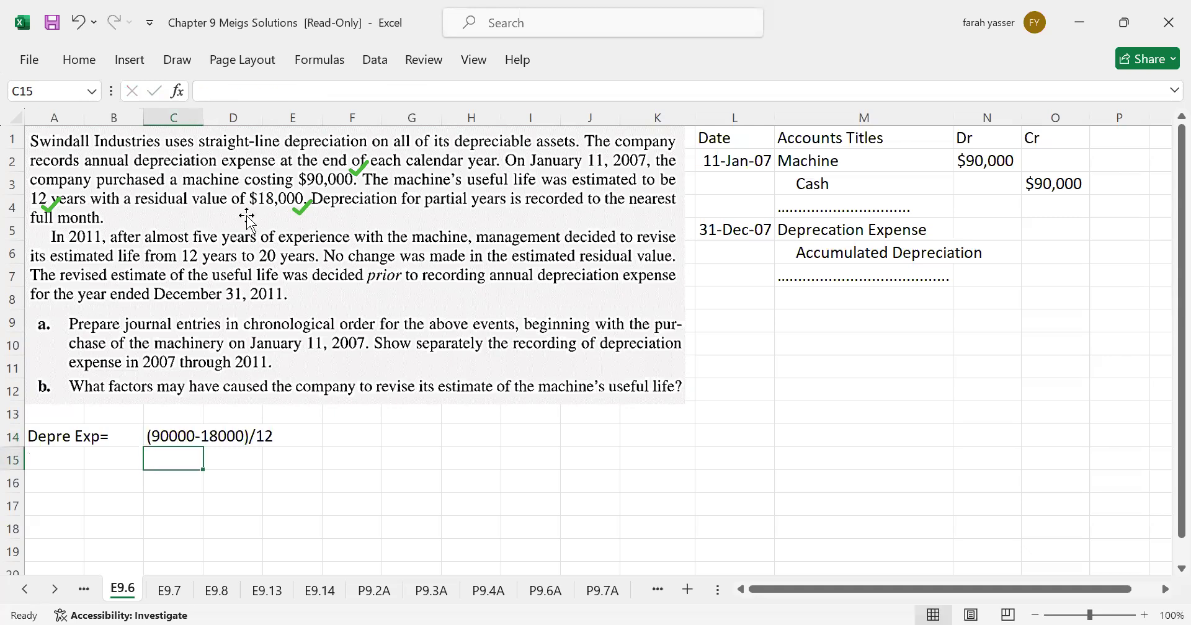
- Copy the expression to F14 and prefix it with = so it calculates 6000
{"action": "left_click", "coordinate": [176, 435]}
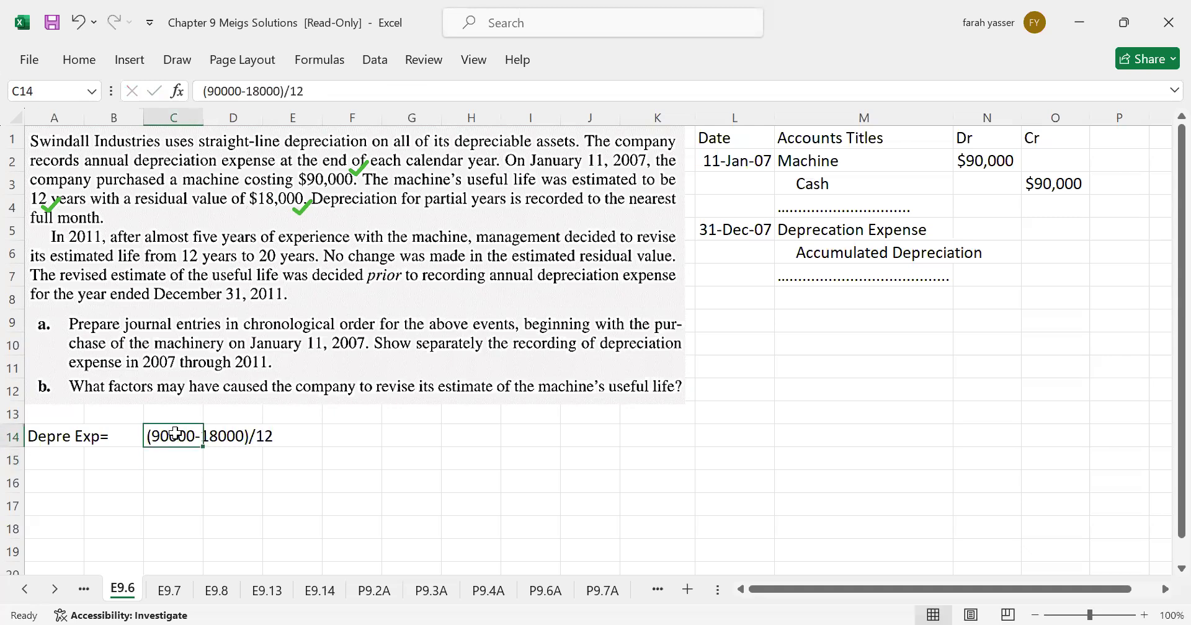
{"action": "key", "text": "ctrl+c"}
{"action": "left_click", "coordinate": [352, 438]}
{"action": "key", "text": "Return"}
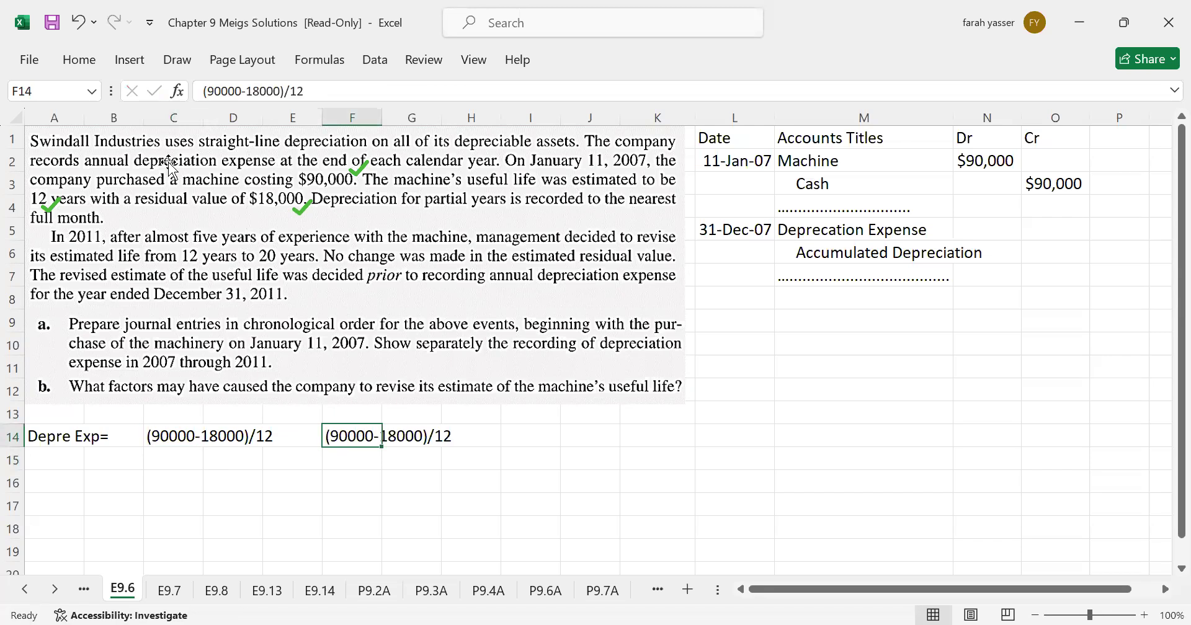
{"action": "left_click", "coordinate": [203, 90]}
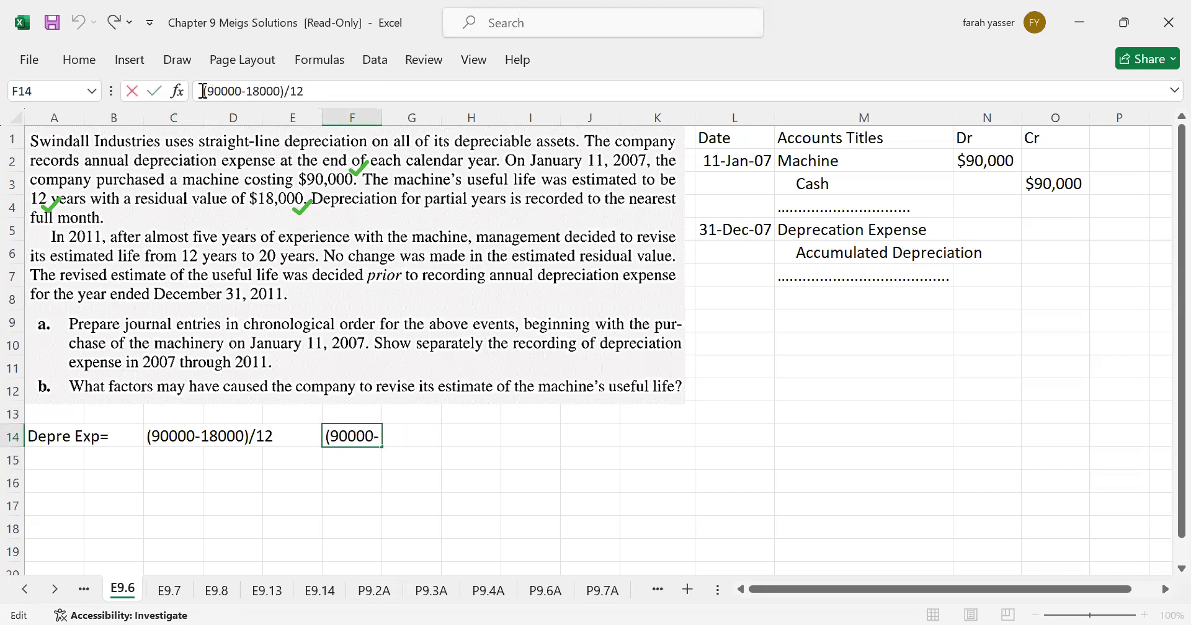
{"action": "type", "text": "="}
{"action": "key", "text": "Return"}
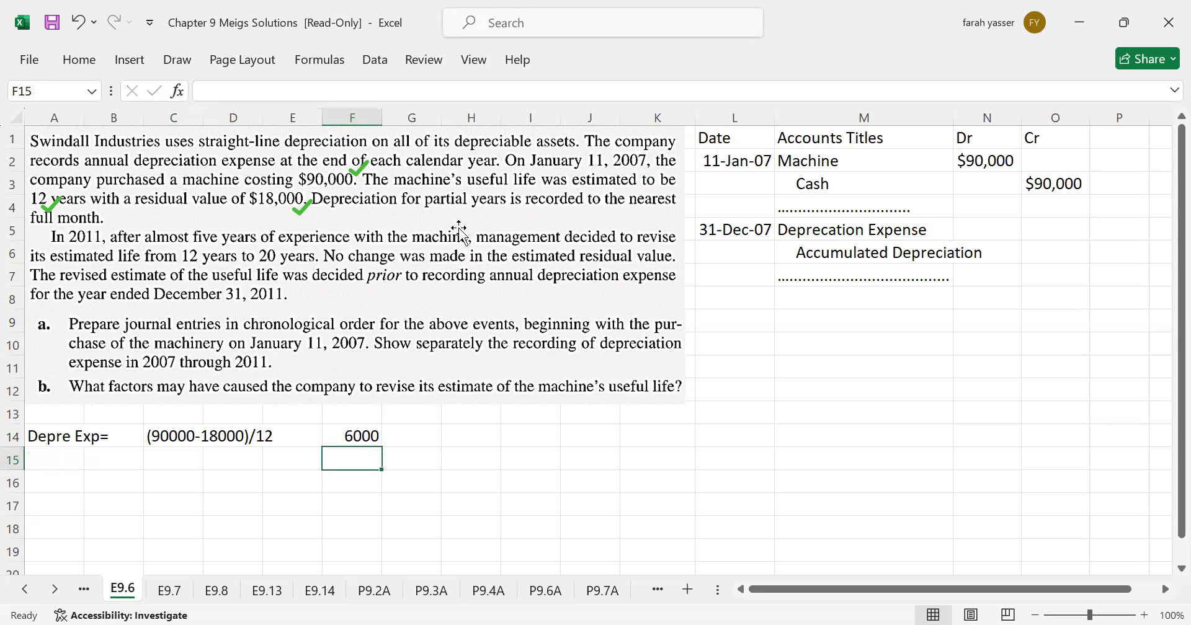
- Enter 6,000 as the Deprecation Expense debit in N5 and the Accumulated Depreciation credit in O6
{"action": "left_click", "coordinate": [977, 230]}
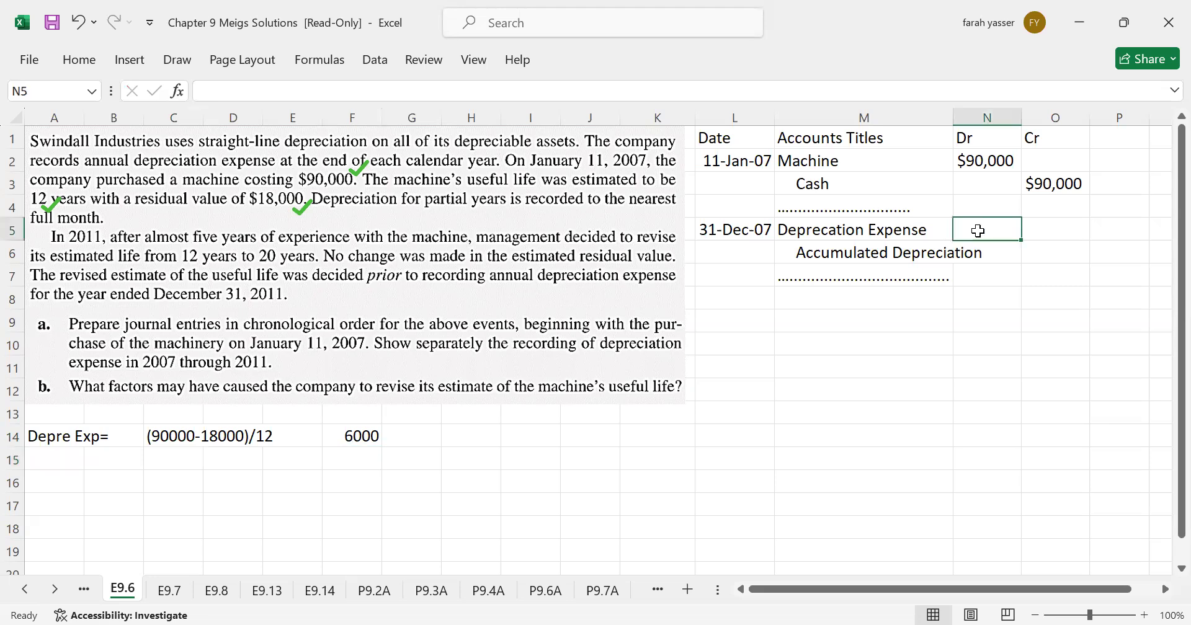
{"action": "type", "text": "6,000"}
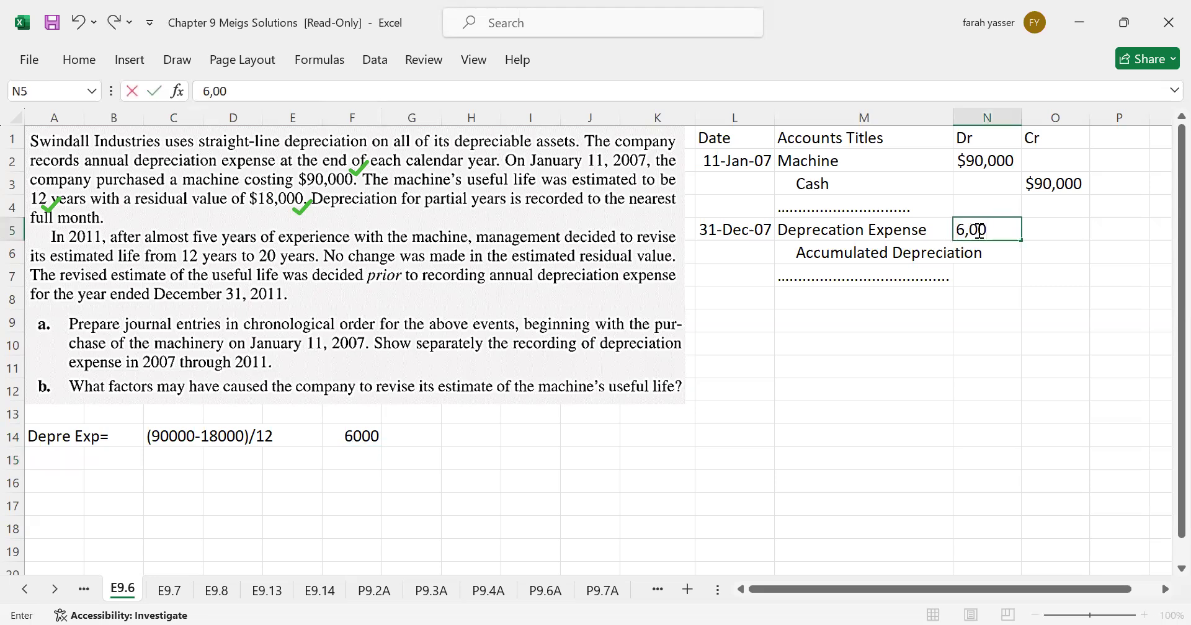
{"action": "key", "text": "ctrl+Return"}
{"action": "key", "text": "Down"}
{"action": "key", "text": "Right"}
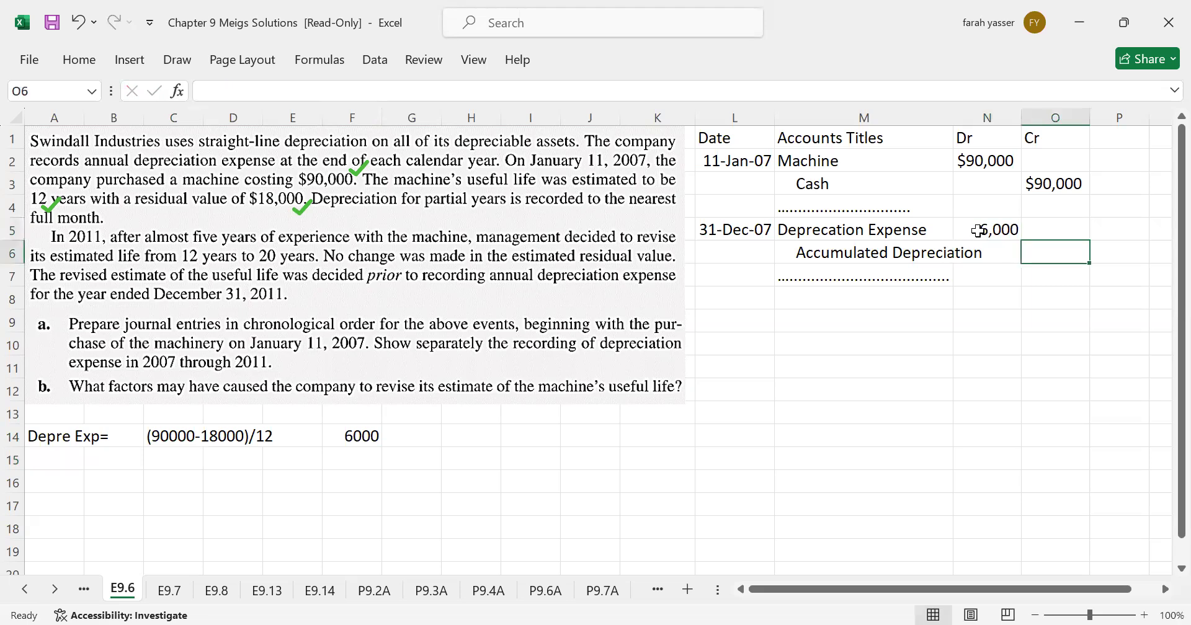
{"action": "type", "text": "6,000"}
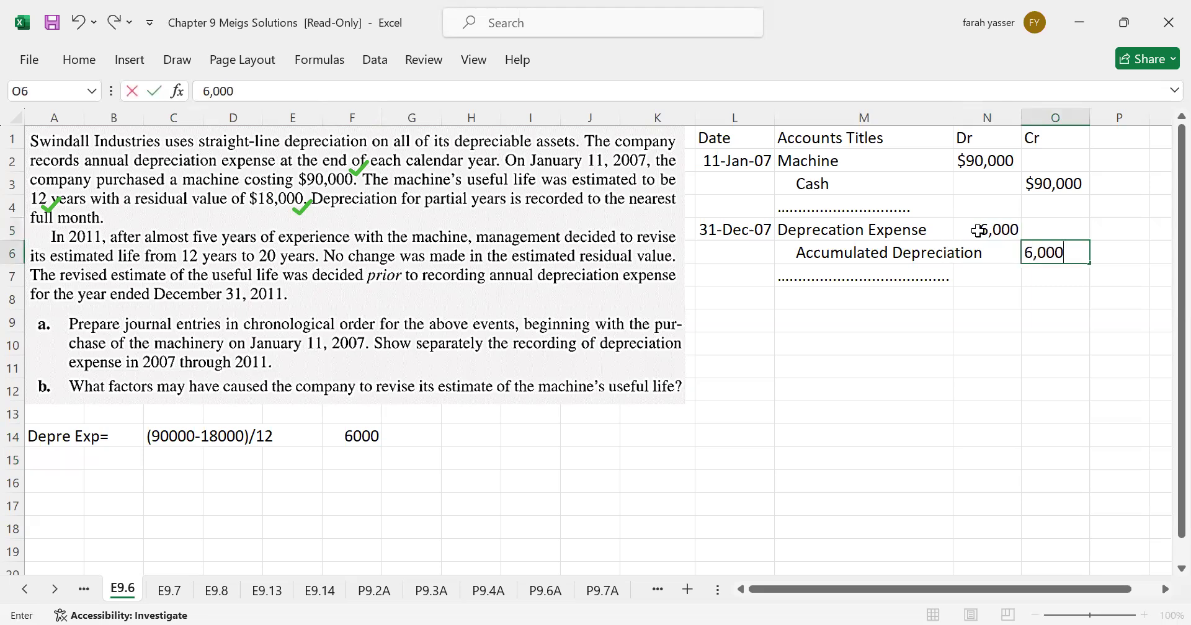
{"action": "key", "text": "Return"}
- Copy the 31-Dec-07 entry L5:O7 and paste it into L8, L11, L14 and L17
{"action": "left_click_drag", "start_coordinate": [712, 231], "coordinate": [1067, 271]}
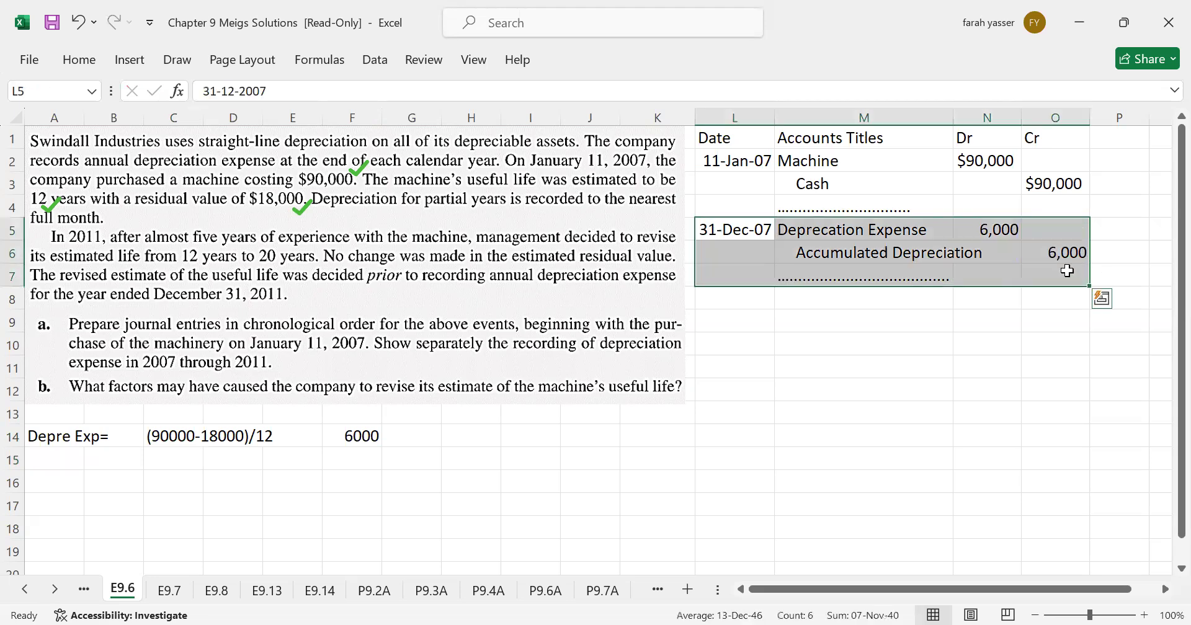
{"action": "key", "text": "ctrl+c"}
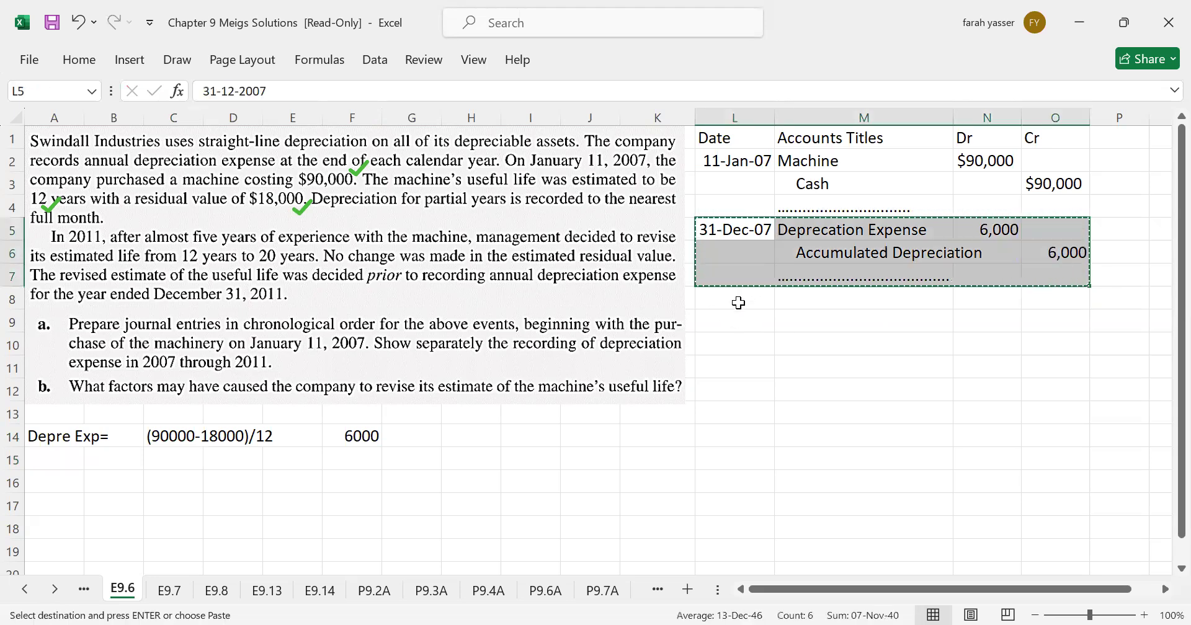
{"action": "left_click", "coordinate": [740, 301]}
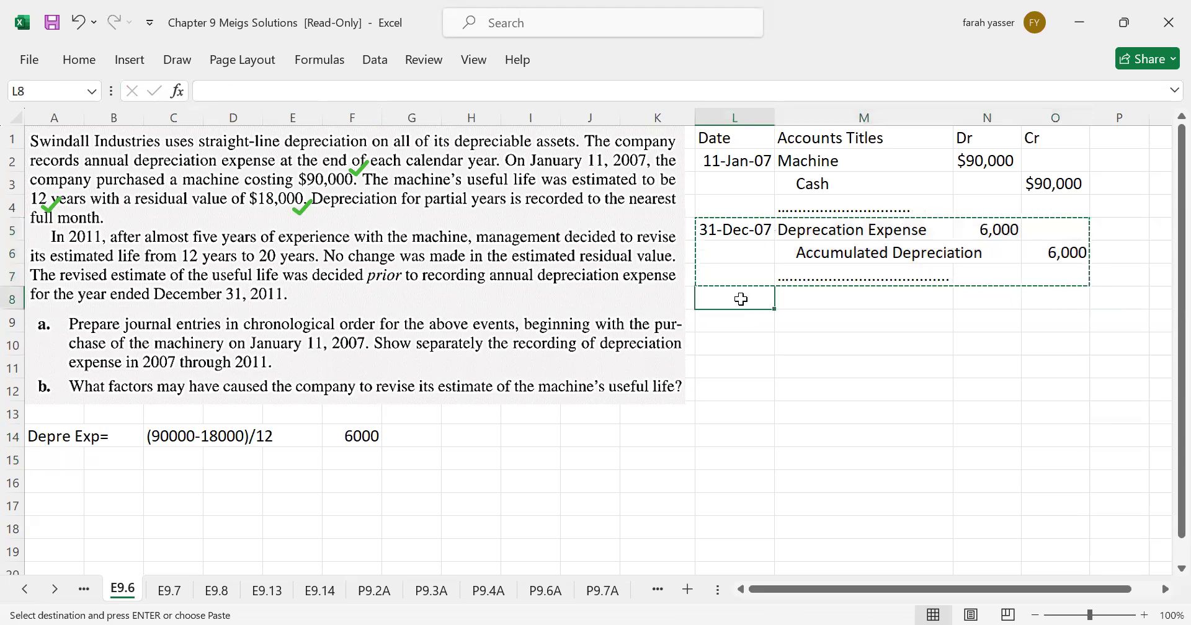
{"action": "key", "text": "ctrl+v"}
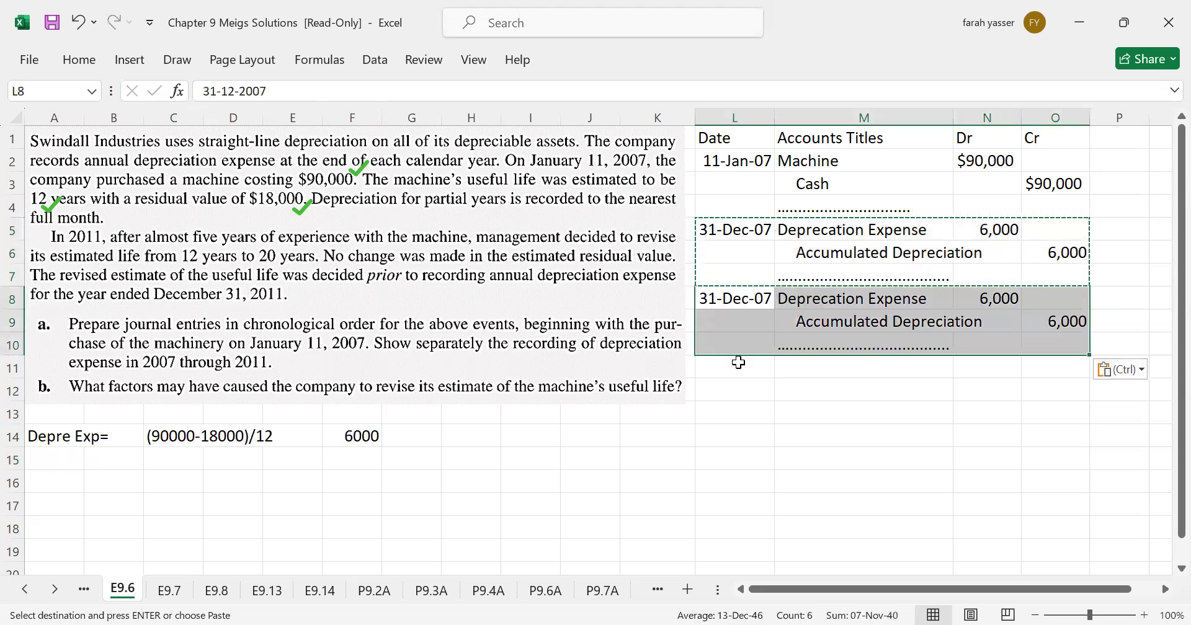
{"action": "left_click", "coordinate": [739, 369]}
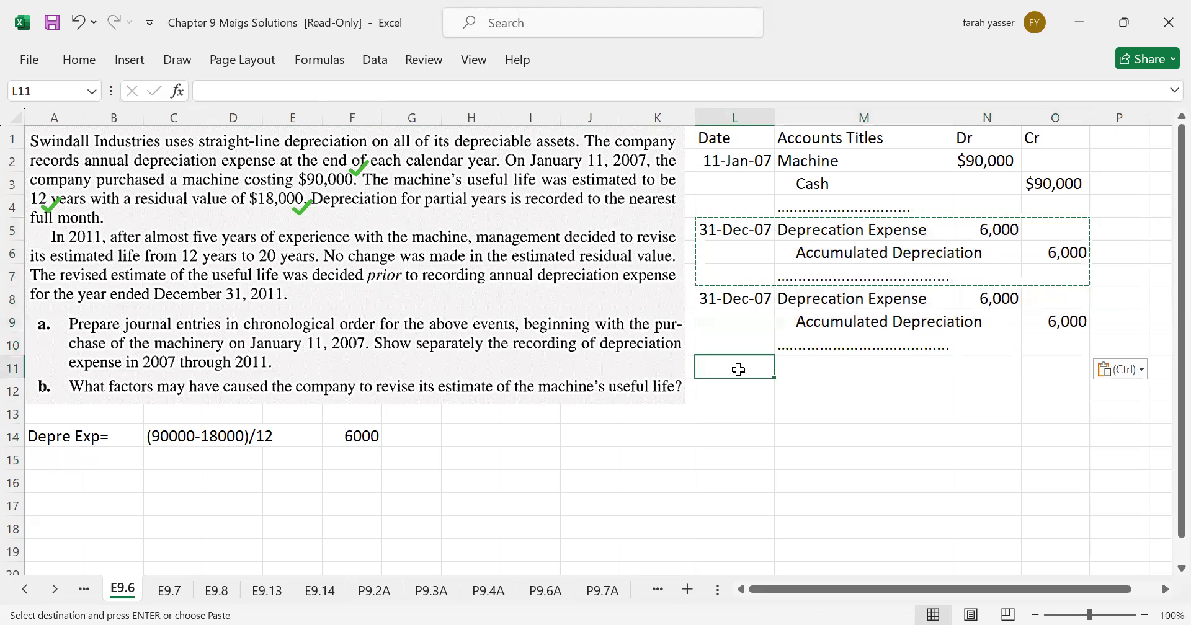
{"action": "key", "text": "ctrl+v"}
{"action": "left_click", "coordinate": [742, 435]}
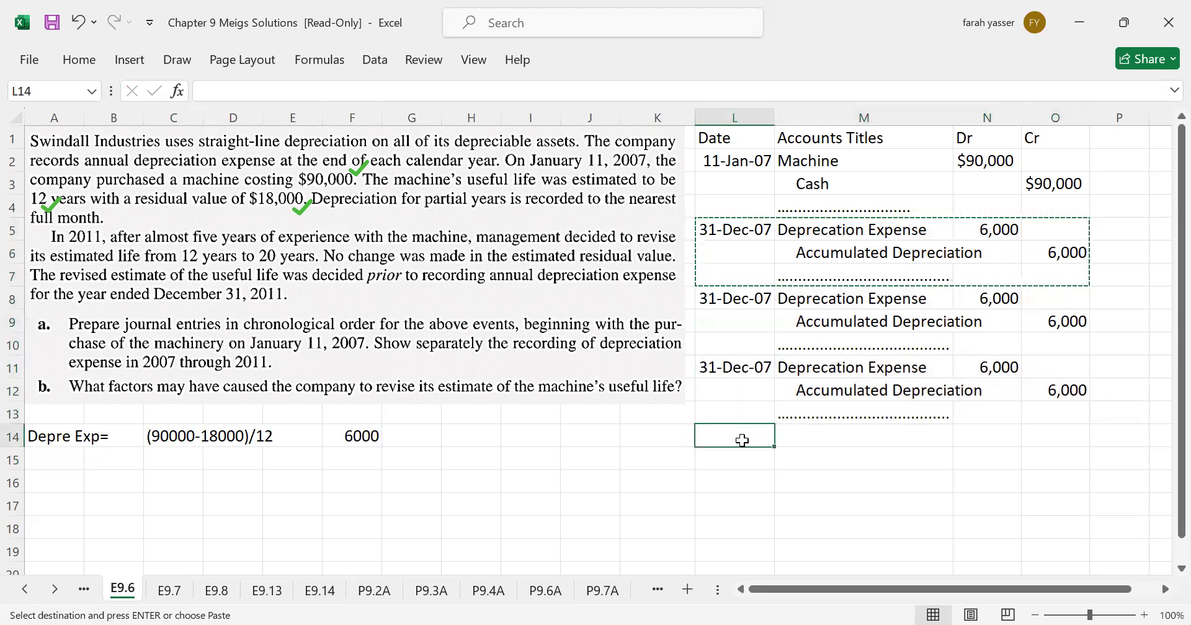
{"action": "key", "text": "ctrl+v"}
{"action": "left_click", "coordinate": [745, 506]}
{"action": "key", "text": "ctrl+v"}
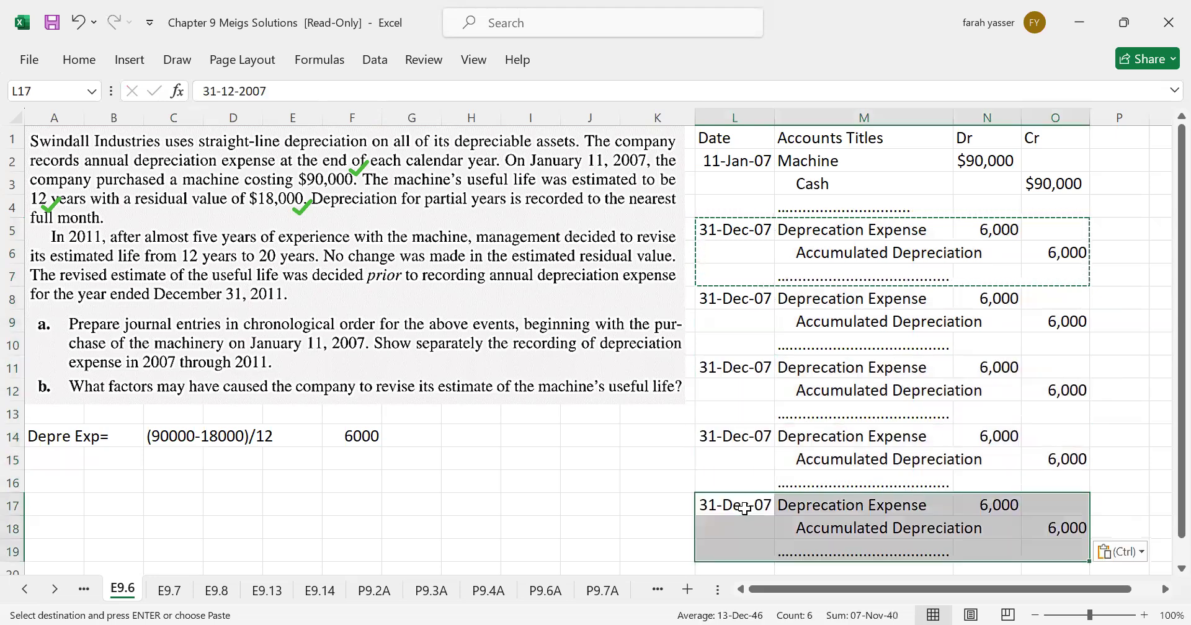
- Clear the 6,000 amounts from the last copy's debit N17 and credit O18
{"action": "left_click", "coordinate": [989, 506]}
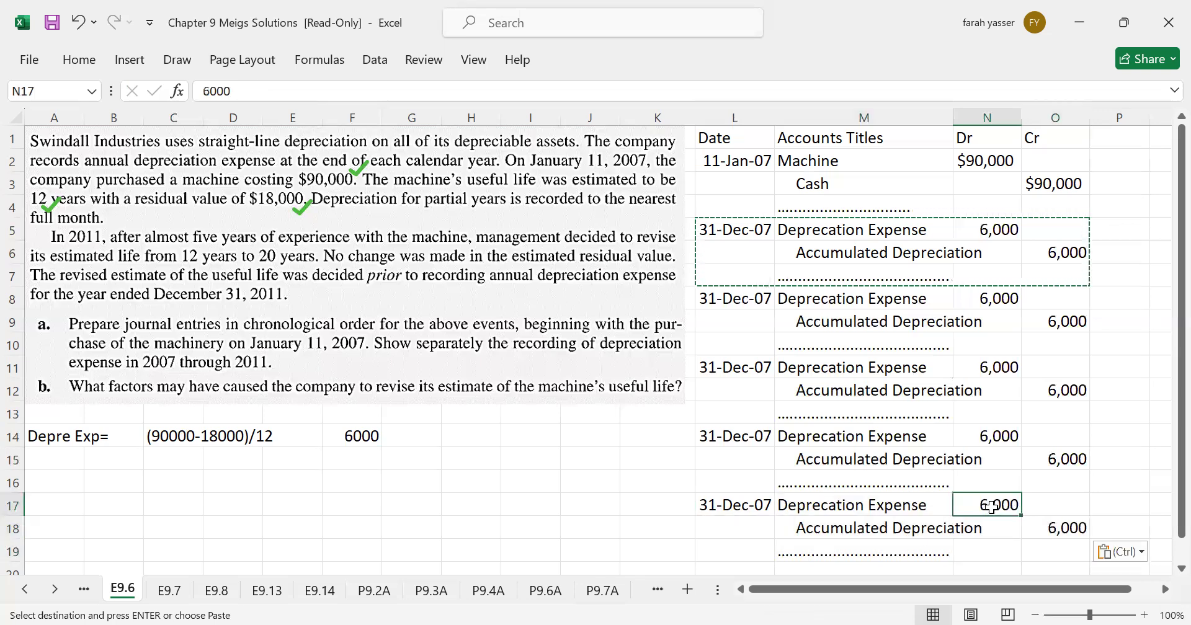
{"action": "key", "text": "Delete"}
{"action": "left_click", "coordinate": [1078, 530]}
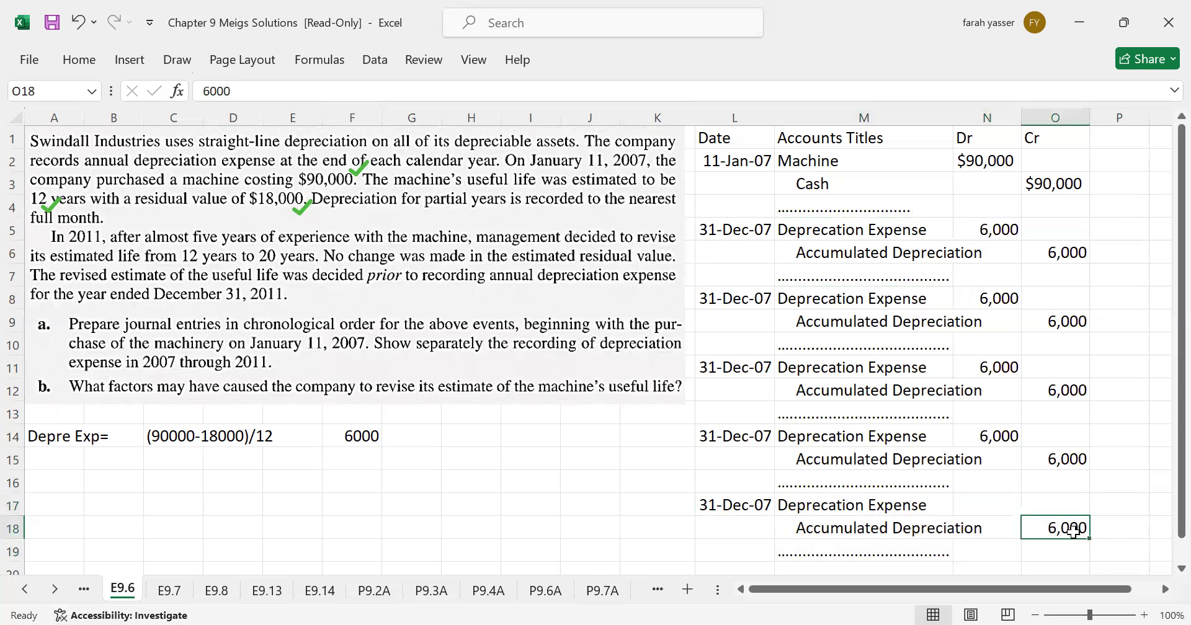
{"action": "key", "text": "BackSpace"}
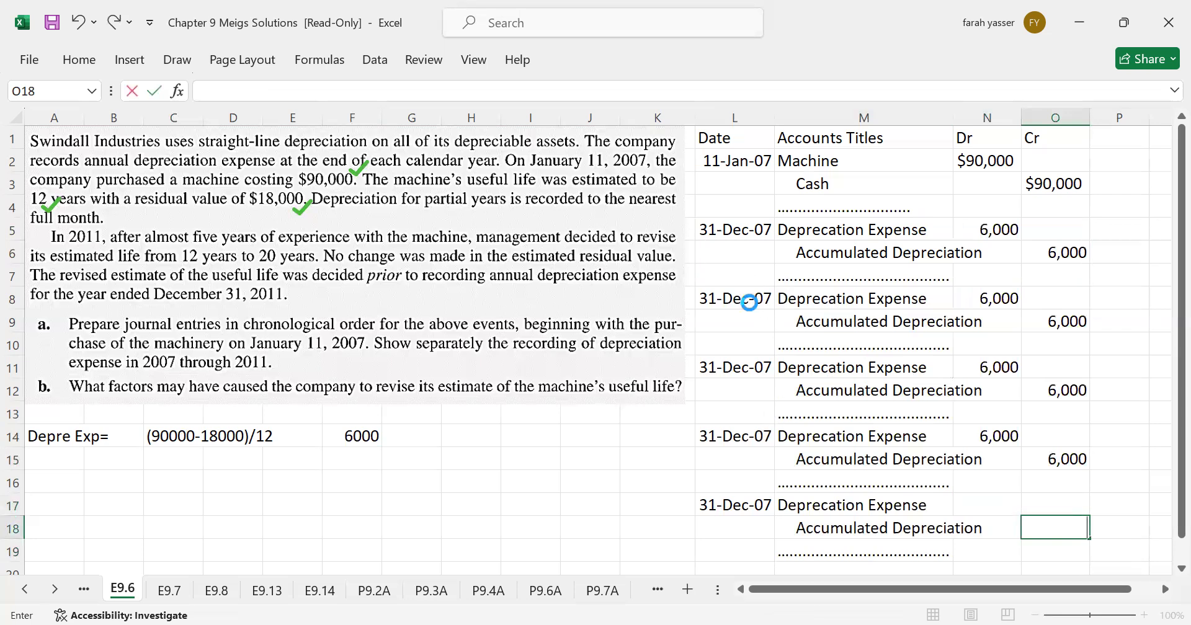
- Change the dates in L8 and L11 to 31-Dec-08 and 31-Dec-09
{"action": "left_click", "coordinate": [747, 302]}
{"action": "left_click", "coordinate": [328, 90]}
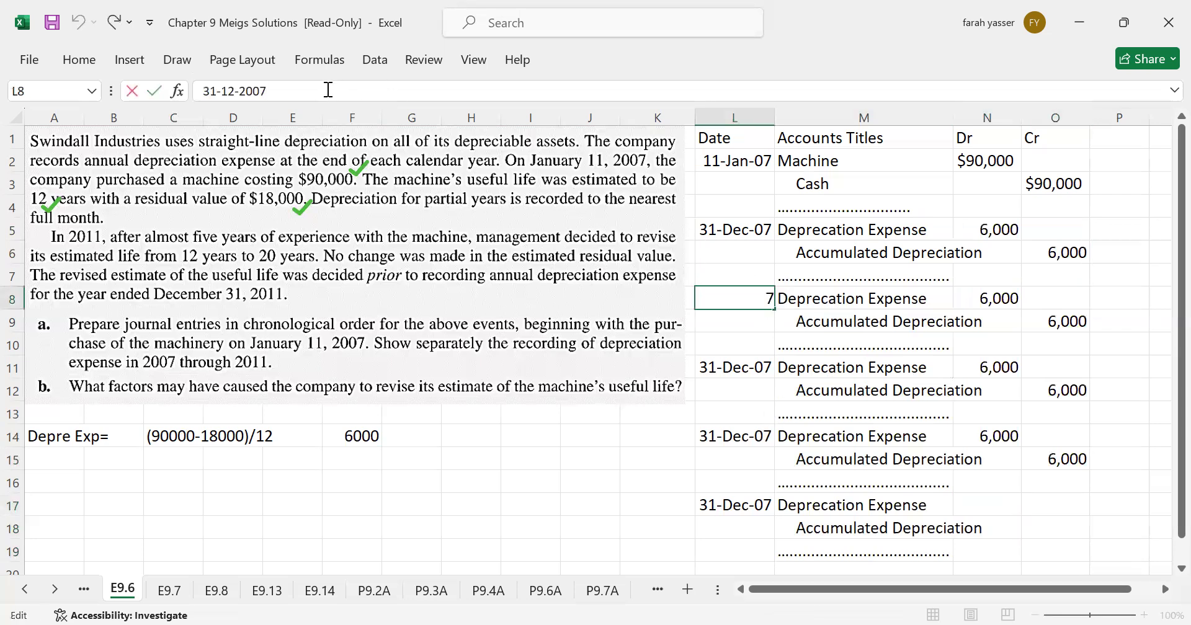
{"action": "key", "text": "BackSpace"}
{"action": "type", "text": "8"}
{"action": "key", "text": "Return"}
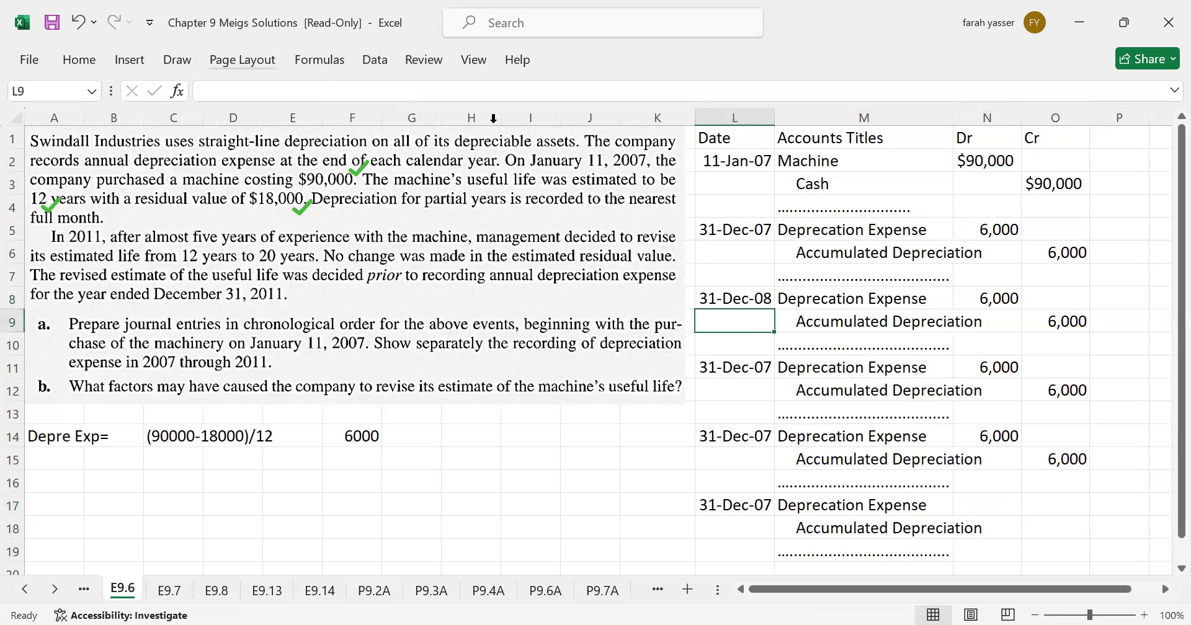
{"action": "left_click", "coordinate": [711, 367]}
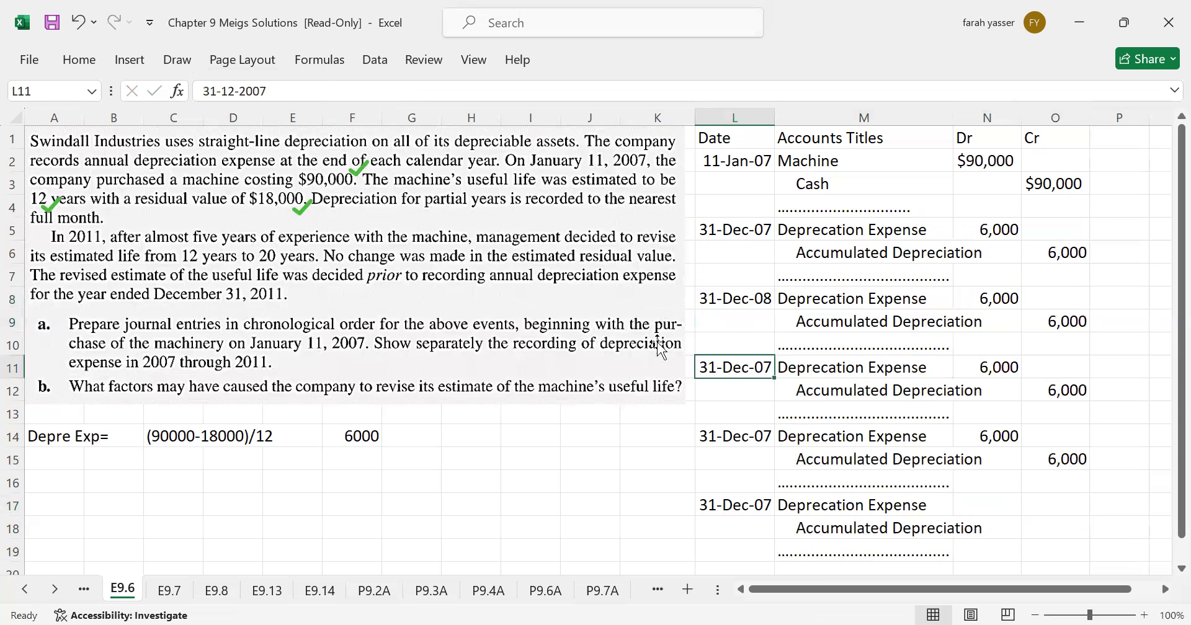
{"action": "left_click", "coordinate": [331, 95]}
{"action": "key", "text": "BackSpace"}
{"action": "type", "text": "9"}
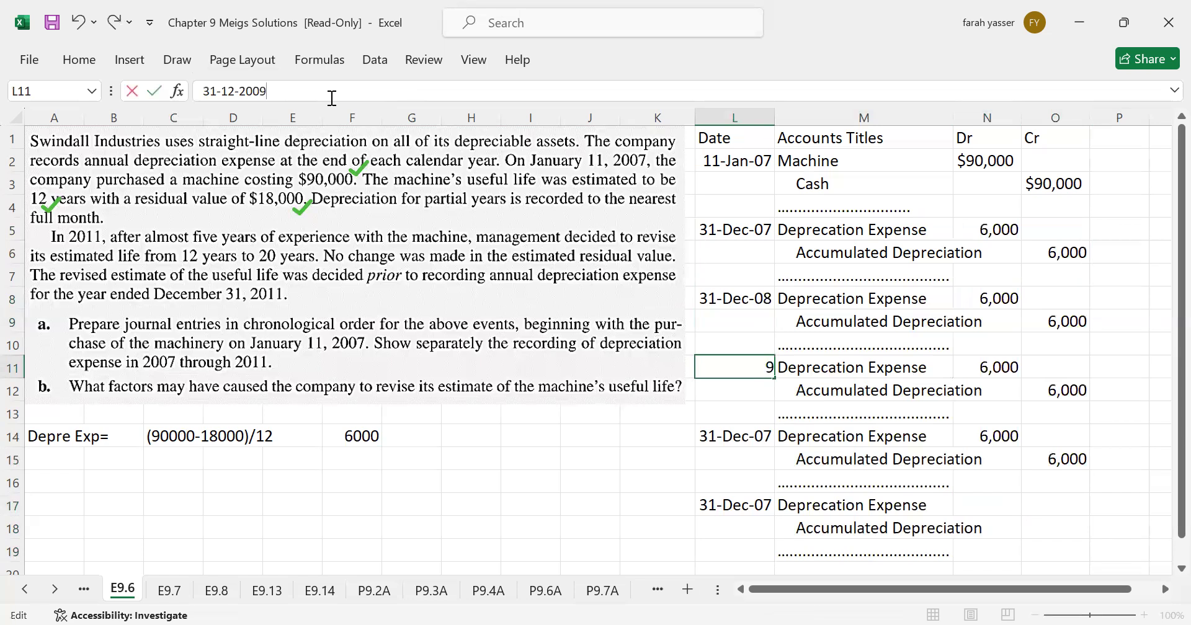
{"action": "key", "text": "Return"}
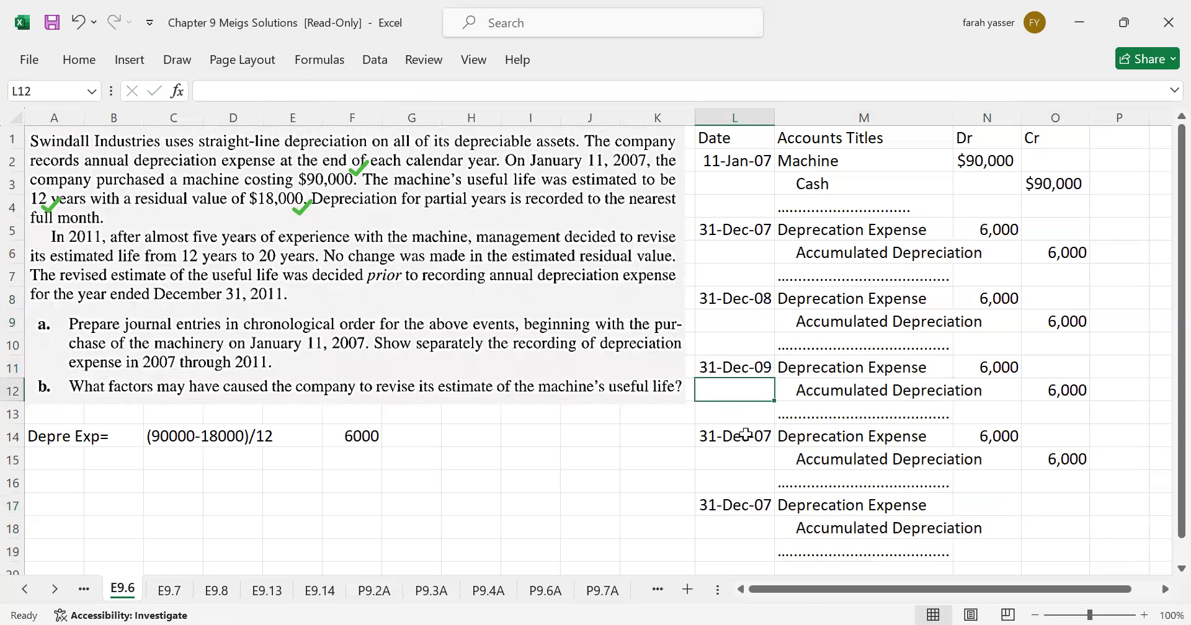
- Change the dates in L14 and L17 to 31-Dec-10 and 31-Dec-11
{"action": "left_click", "coordinate": [743, 431]}
{"action": "left_click", "coordinate": [344, 94]}
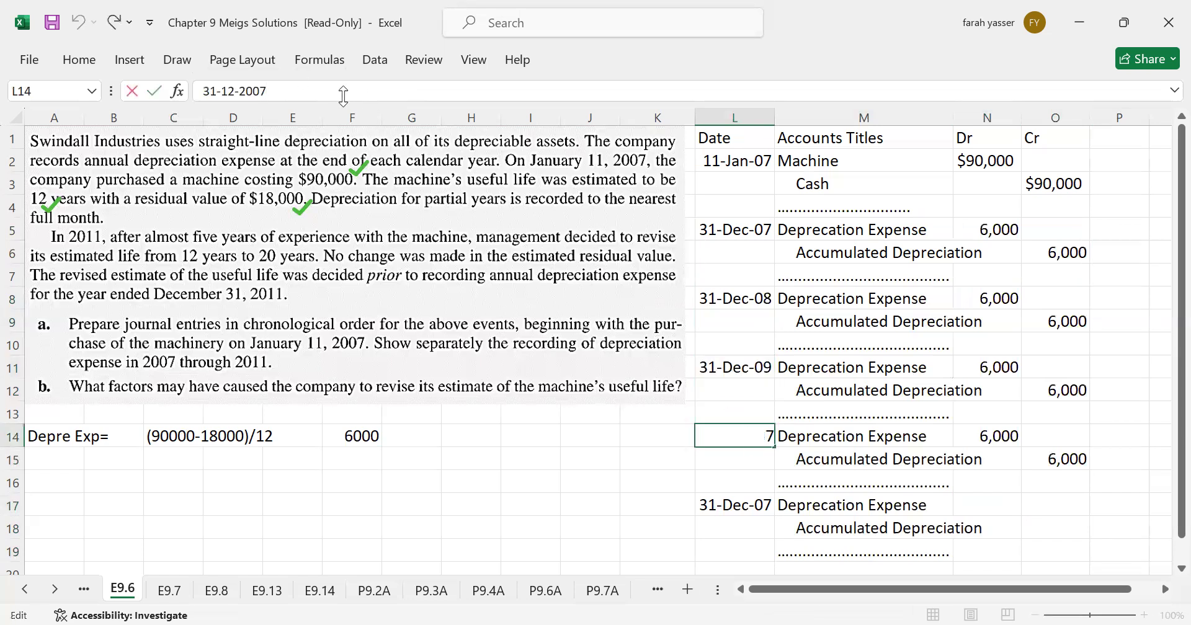
{"action": "key", "text": "BackSpace"}
{"action": "key", "text": "BackSpace"}
{"action": "type", "text": "10"}
{"action": "key", "text": "Return"}
{"action": "key", "text": "Return"}
{"action": "key", "text": "Return"}
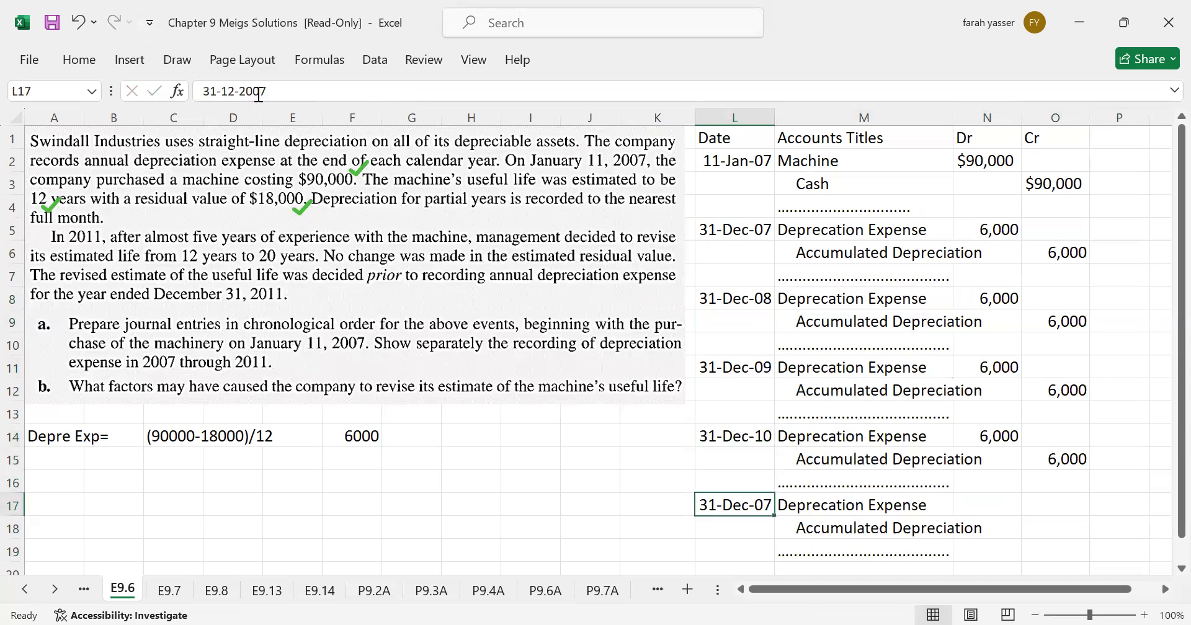
{"action": "left_click", "coordinate": [292, 90]}
{"action": "key", "text": "BackSpace"}
{"action": "key", "text": "BackSpace"}
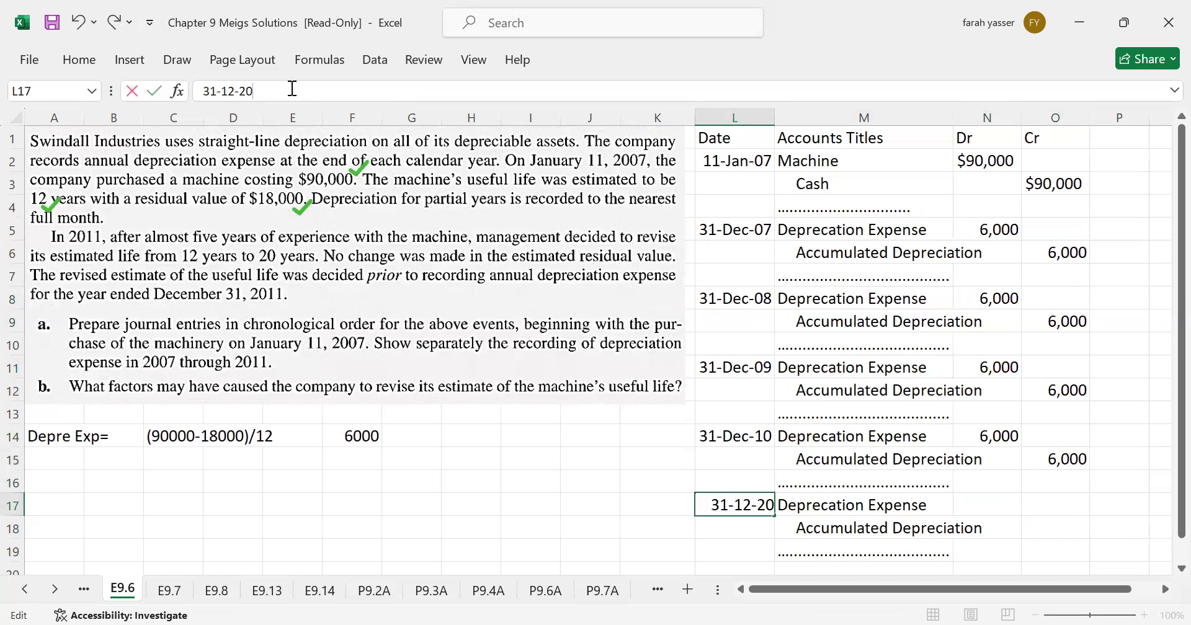
{"action": "type", "text": "11"}
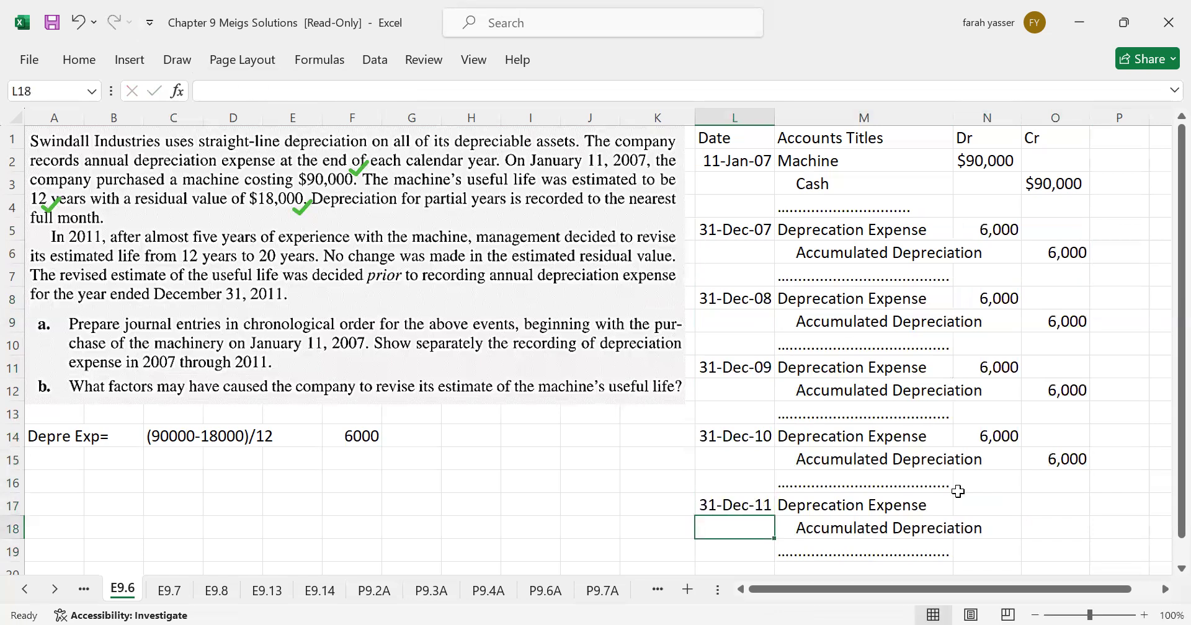
{"action": "left_click", "coordinate": [987, 507]}
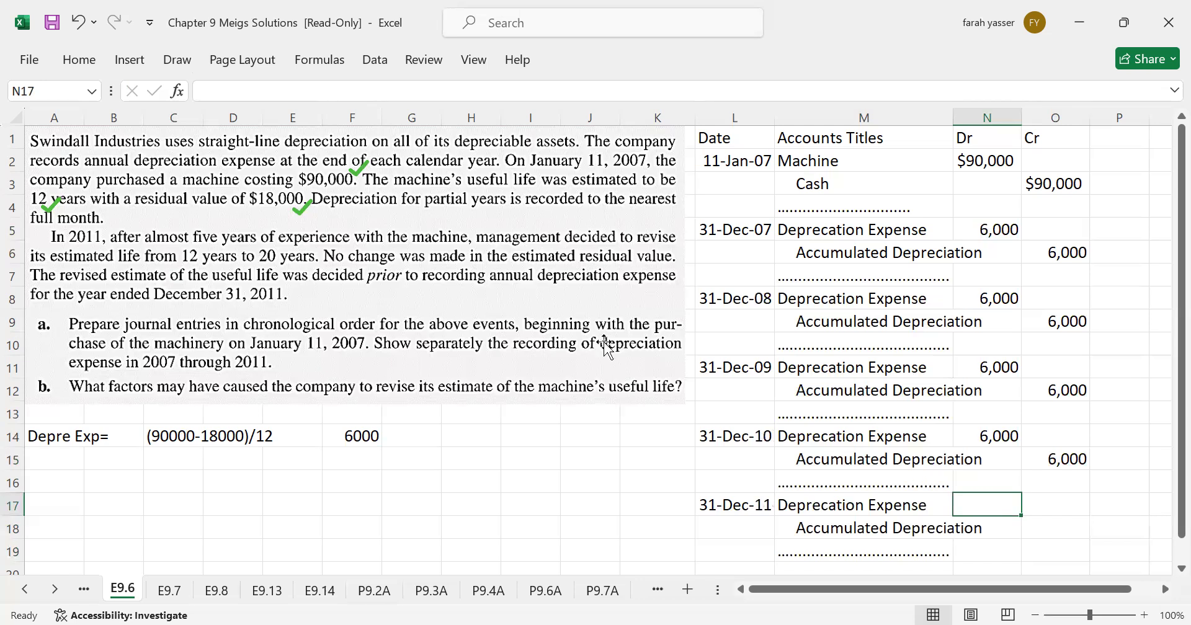
{"action": "left_click", "coordinate": [49, 477]}
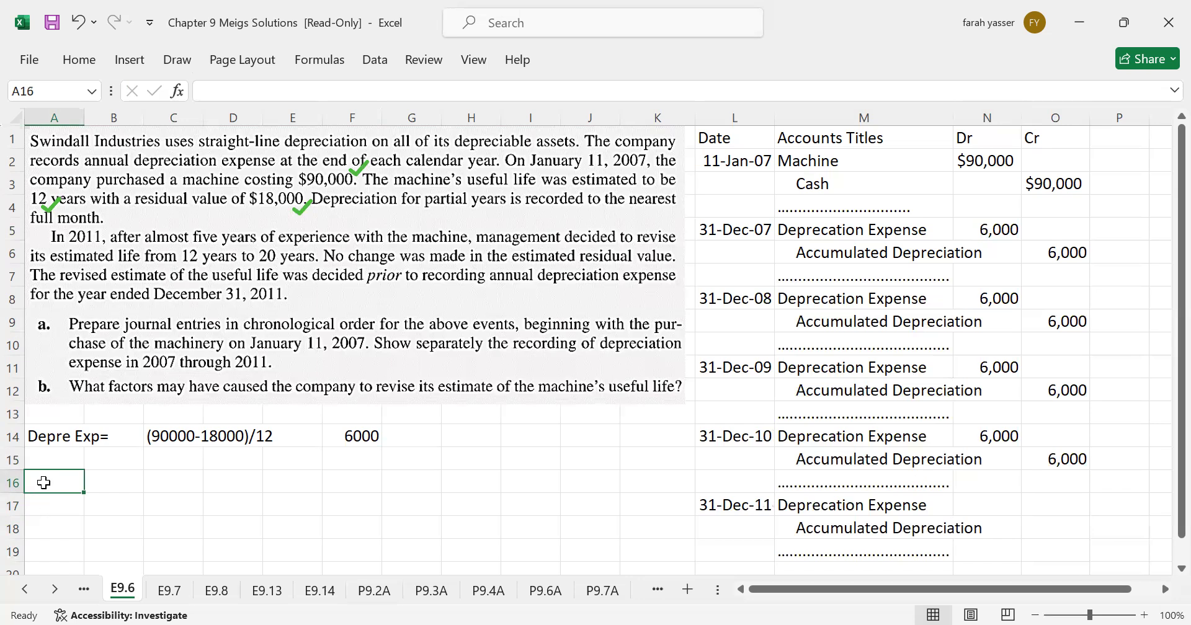
- Add a 'Book Value=' row noting Cost - Acc Depre, with (90000-(6000*4)) as text in F16
{"action": "type", "text": "Book V"}
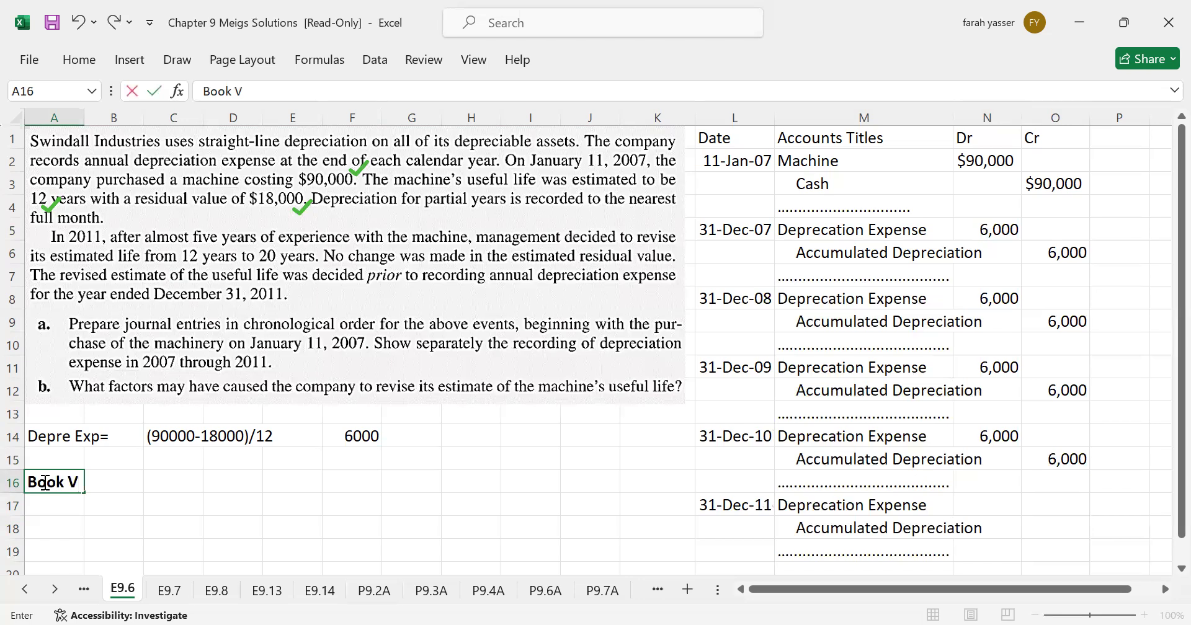
{"action": "type", "text": "alue="}
{"action": "key", "text": "Tab"}
{"action": "key", "text": "Tab"}
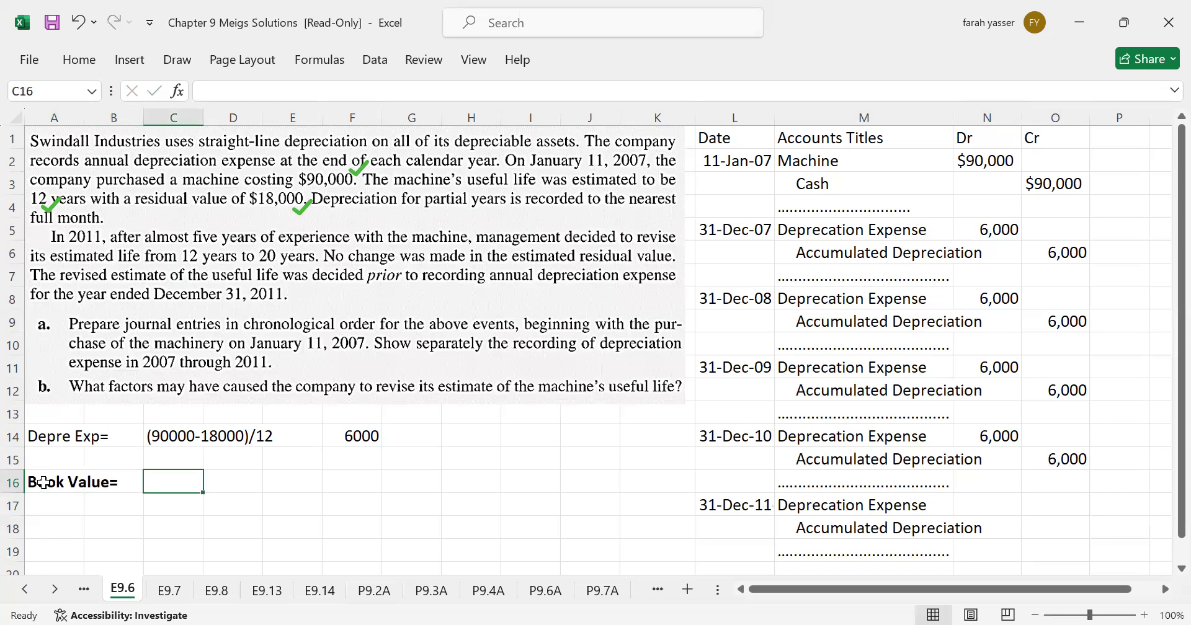
{"action": "type", "text": "Cost"}
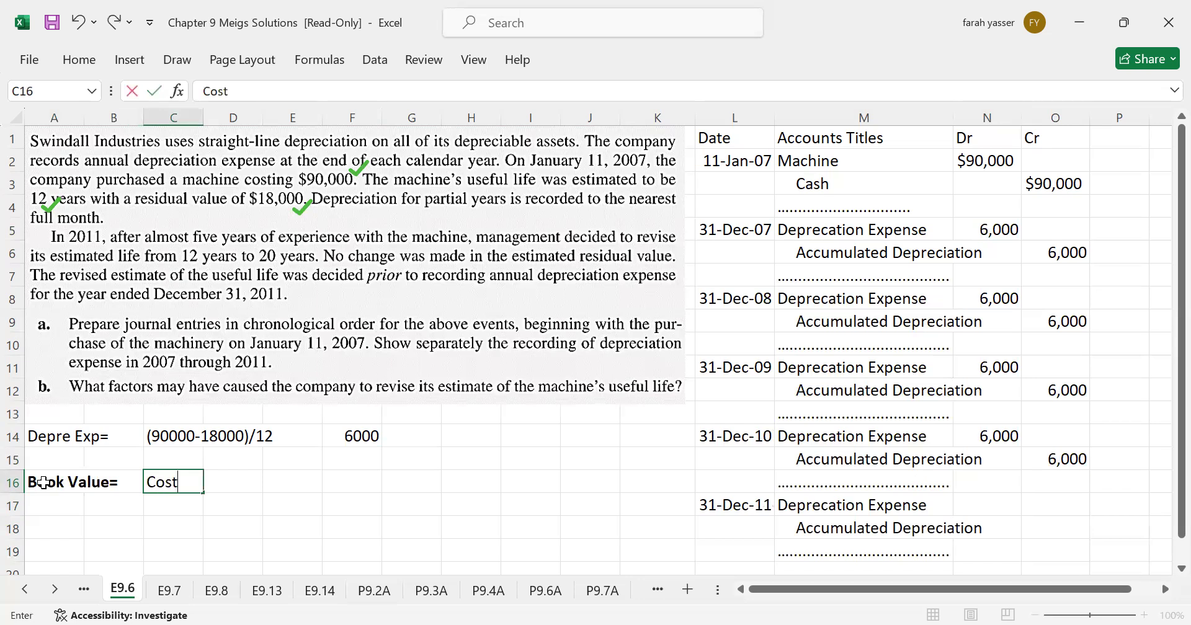
{"action": "type", "text": " - Acc Depre"}
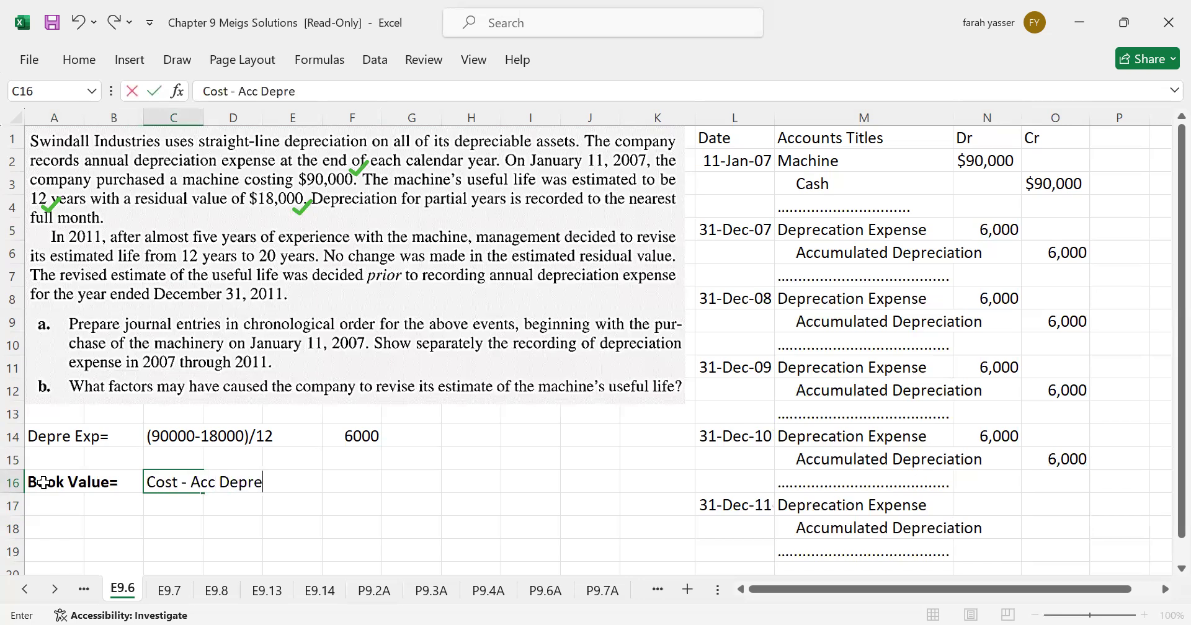
{"action": "type", "text": ")"}
{"action": "left_click", "coordinate": [343, 483]}
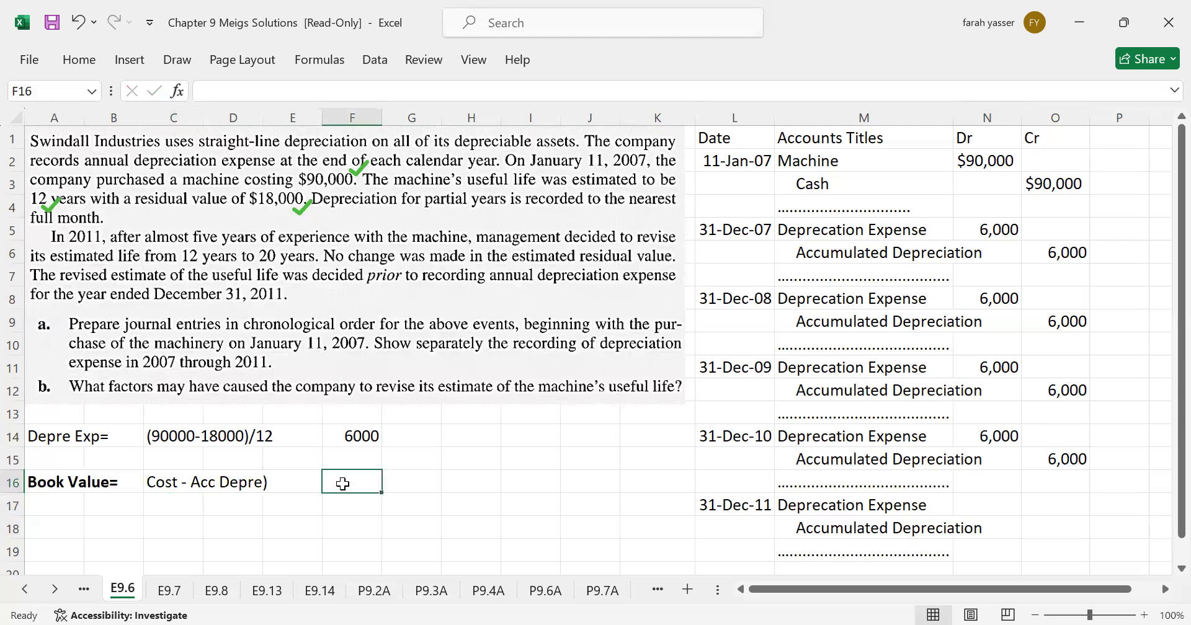
{"action": "type", "text": "("}
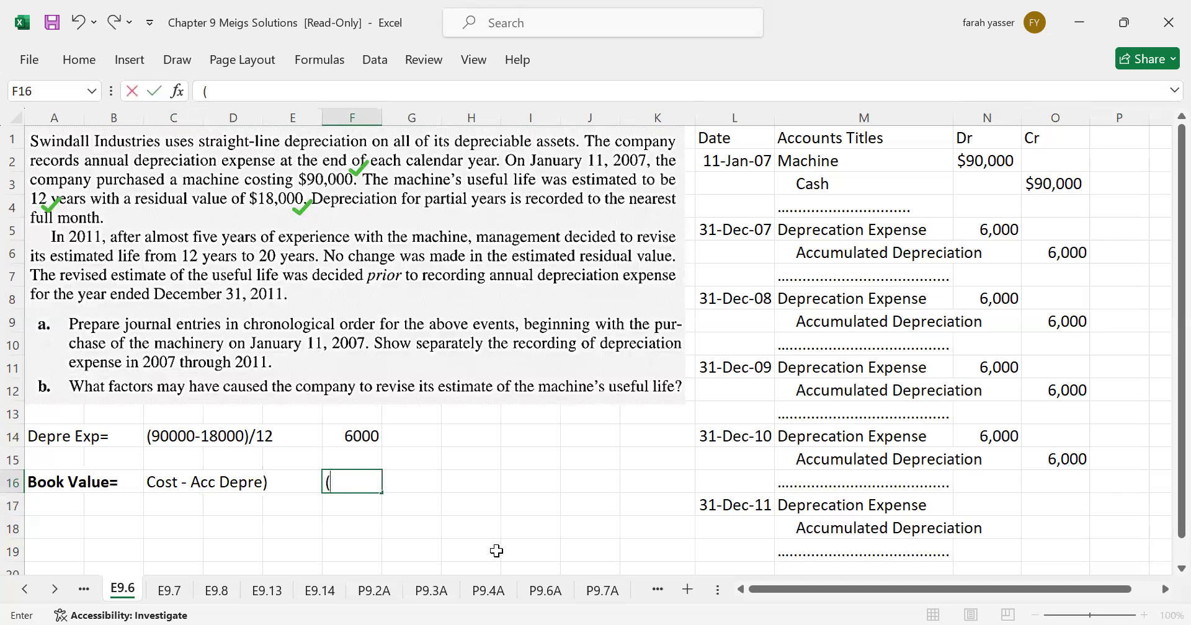
{"action": "type", "text": "90000-"}
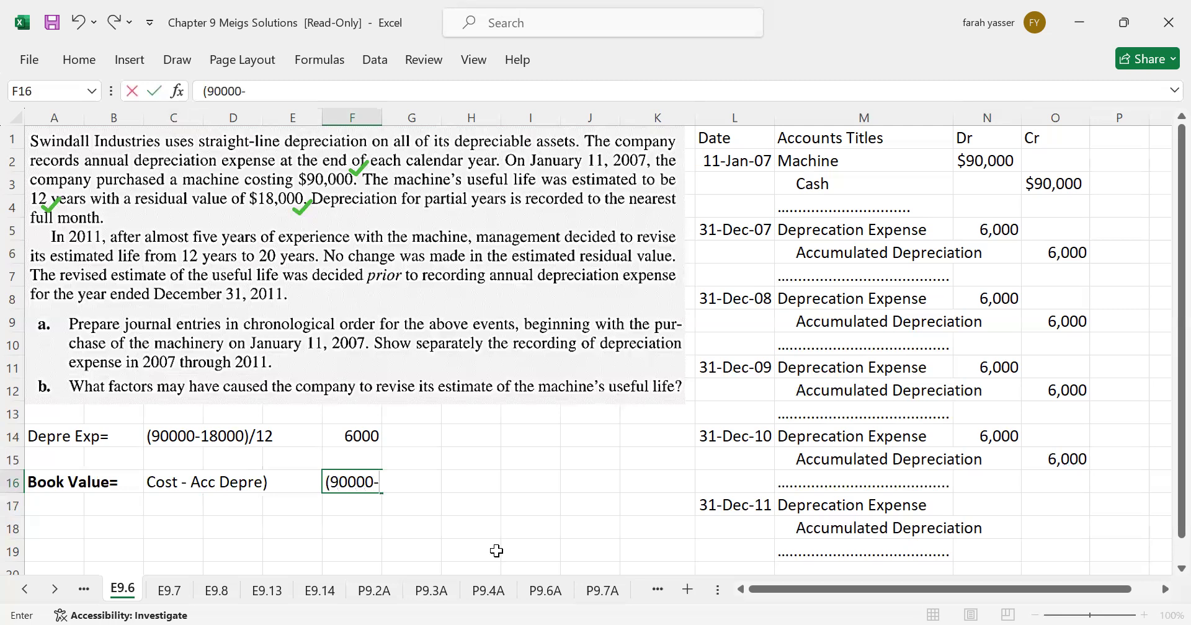
{"action": "type", "text": "(6000*4"}
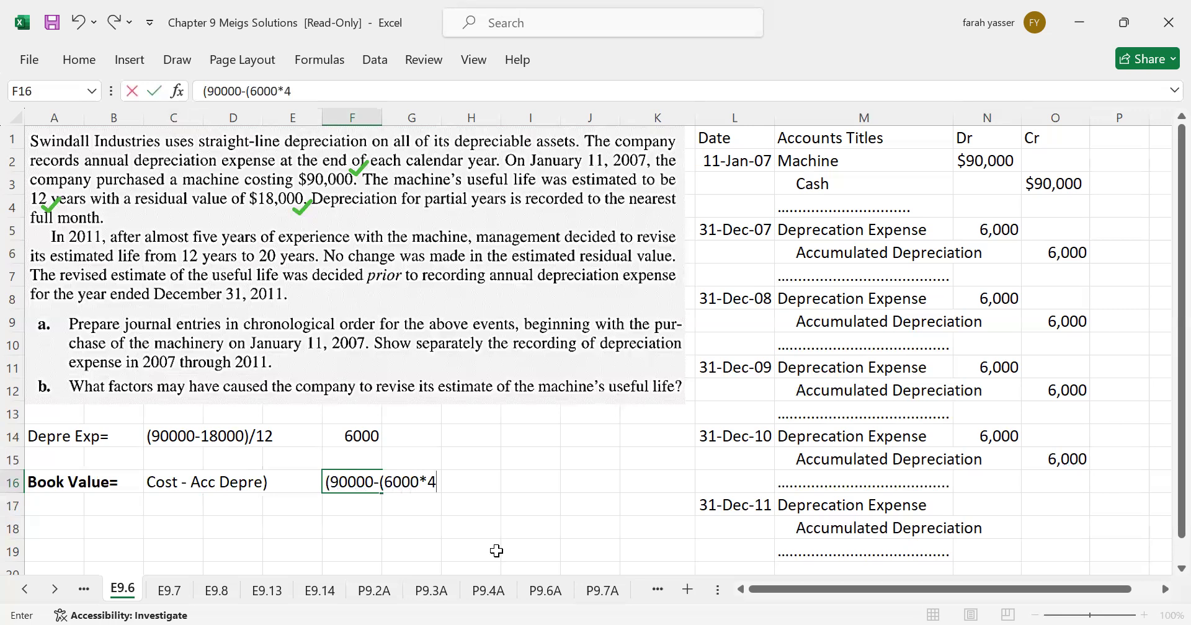
{"action": "type", "text": "))"}
{"action": "key", "text": "Return"}
- Copy the book value expression to I16 and prefix it with = so it shows 66000
{"action": "left_click", "coordinate": [345, 481]}
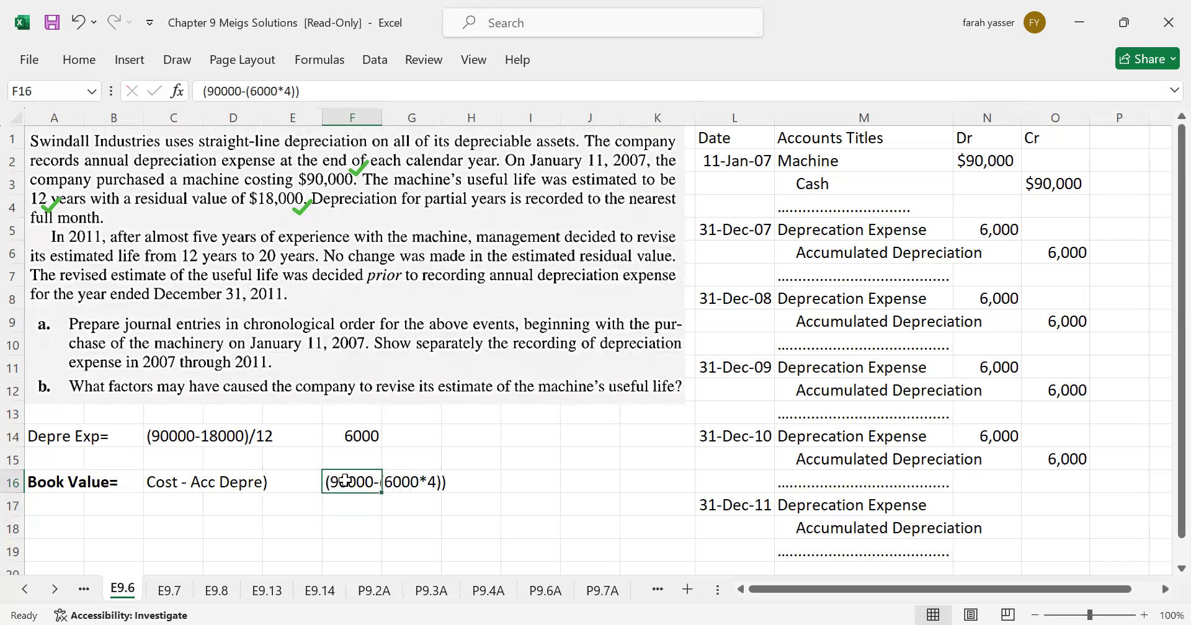
{"action": "key", "text": "ctrl+c"}
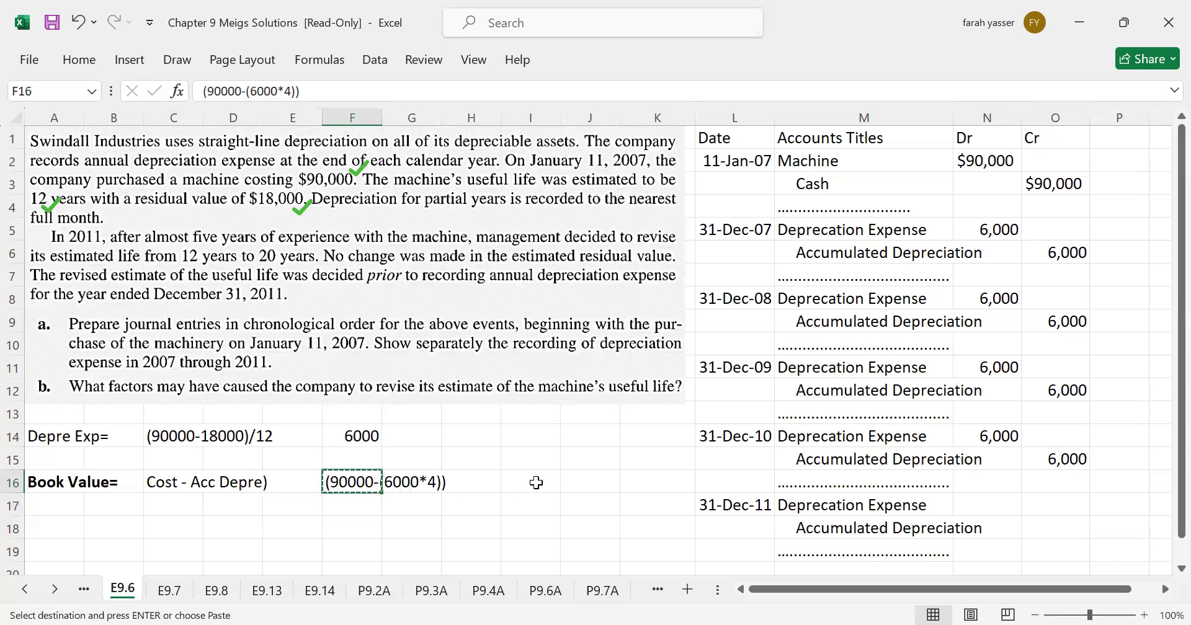
{"action": "left_click", "coordinate": [536, 482]}
{"action": "key", "text": "Return"}
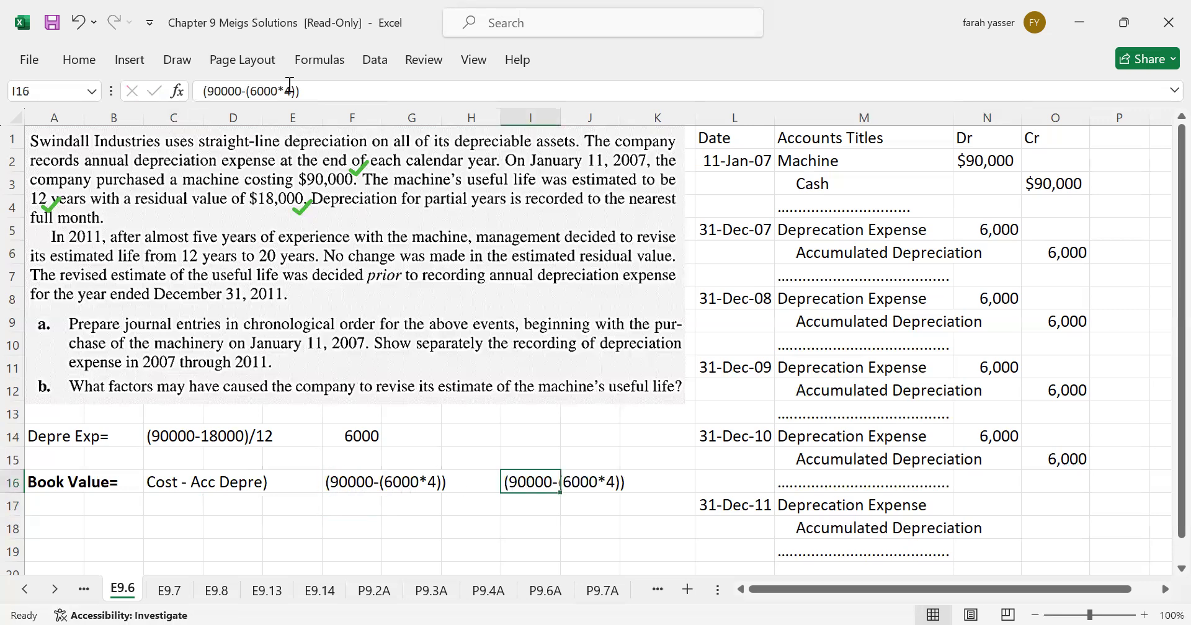
{"action": "left_click", "coordinate": [203, 90]}
{"action": "type", "text": "="}
{"action": "key", "text": "Return"}
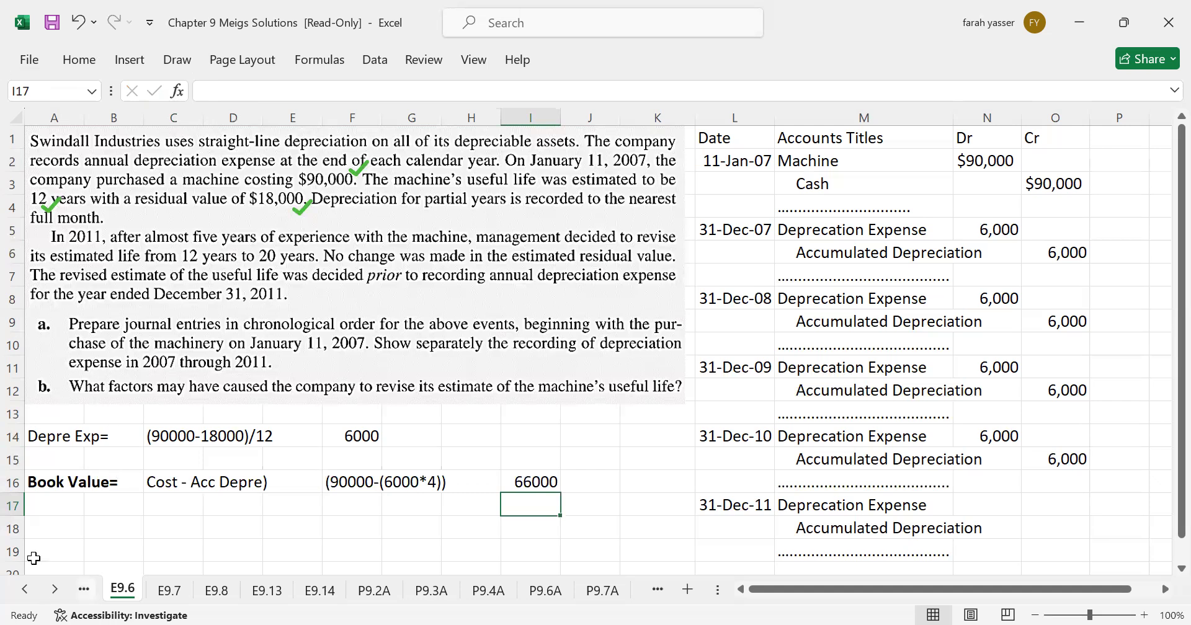
{"action": "left_click", "coordinate": [57, 504]}
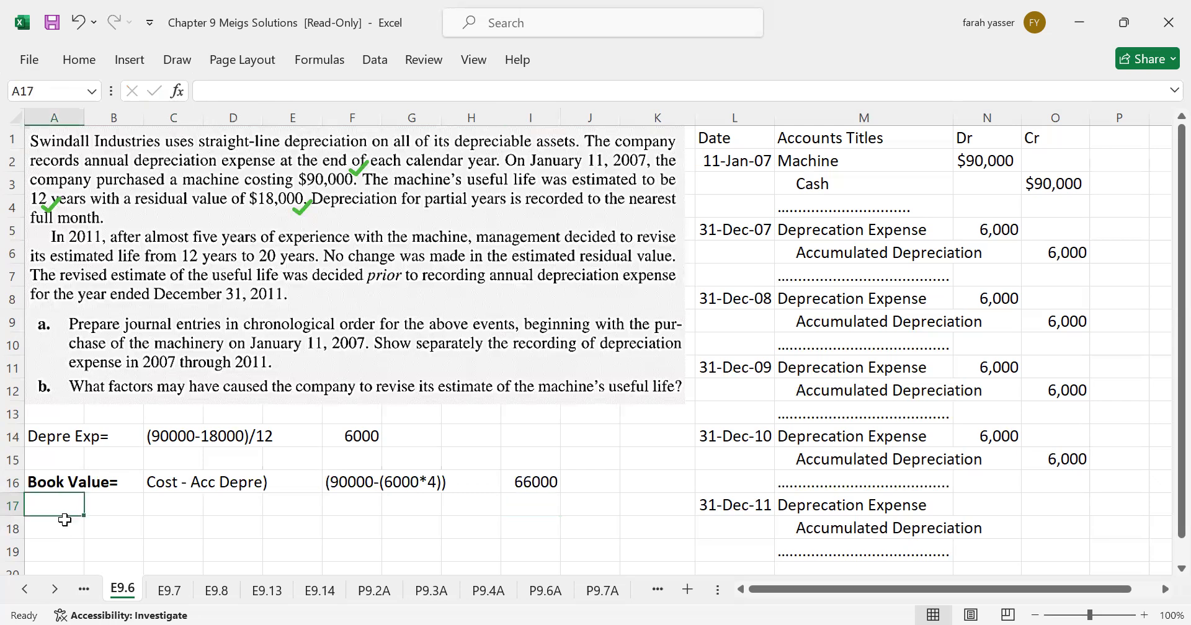
{"action": "left_click", "coordinate": [65, 520]}
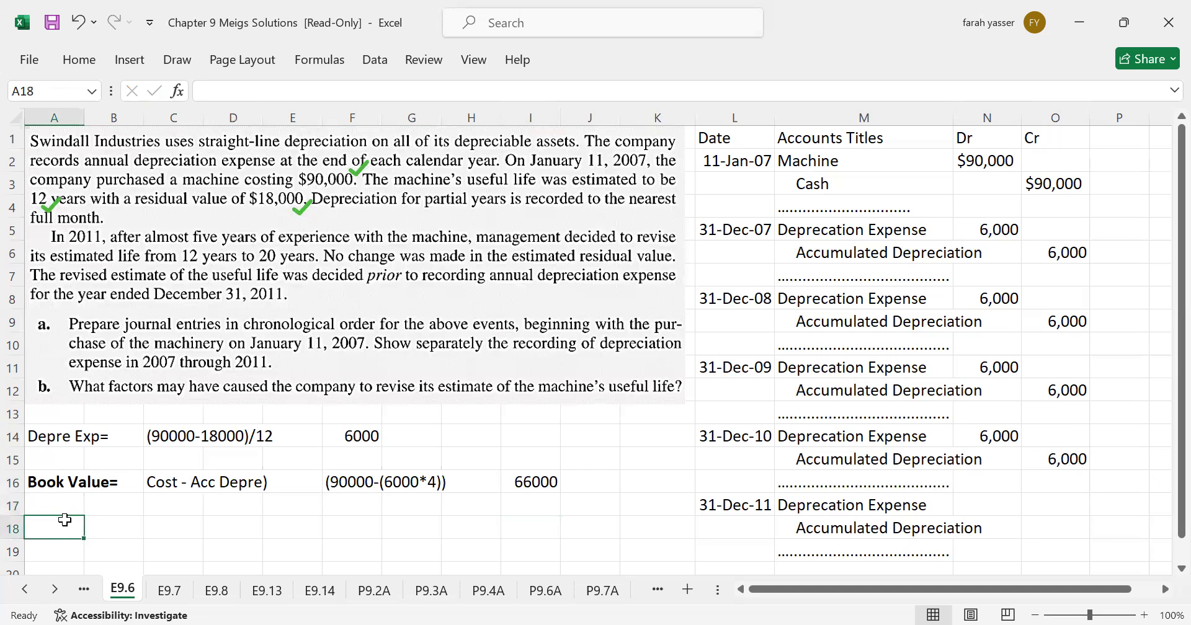
{"action": "type", "text": "Dep "}
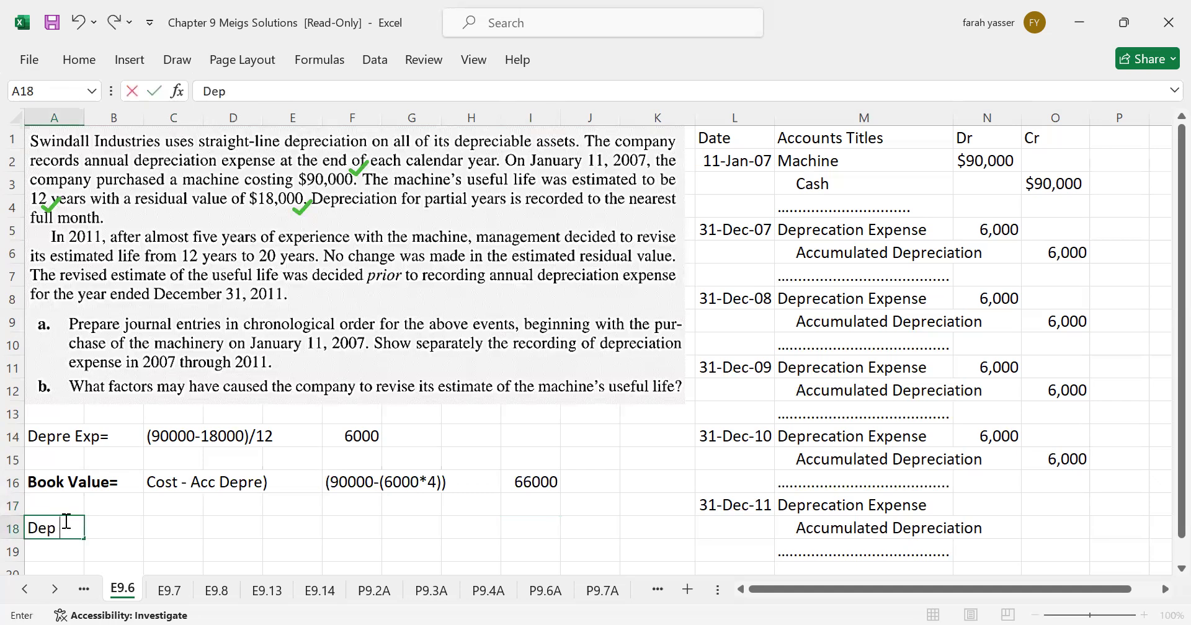
{"action": "type", "text": "Expe ="}
{"action": "left_click", "coordinate": [172, 529]}
{"action": "type", "text": "("}
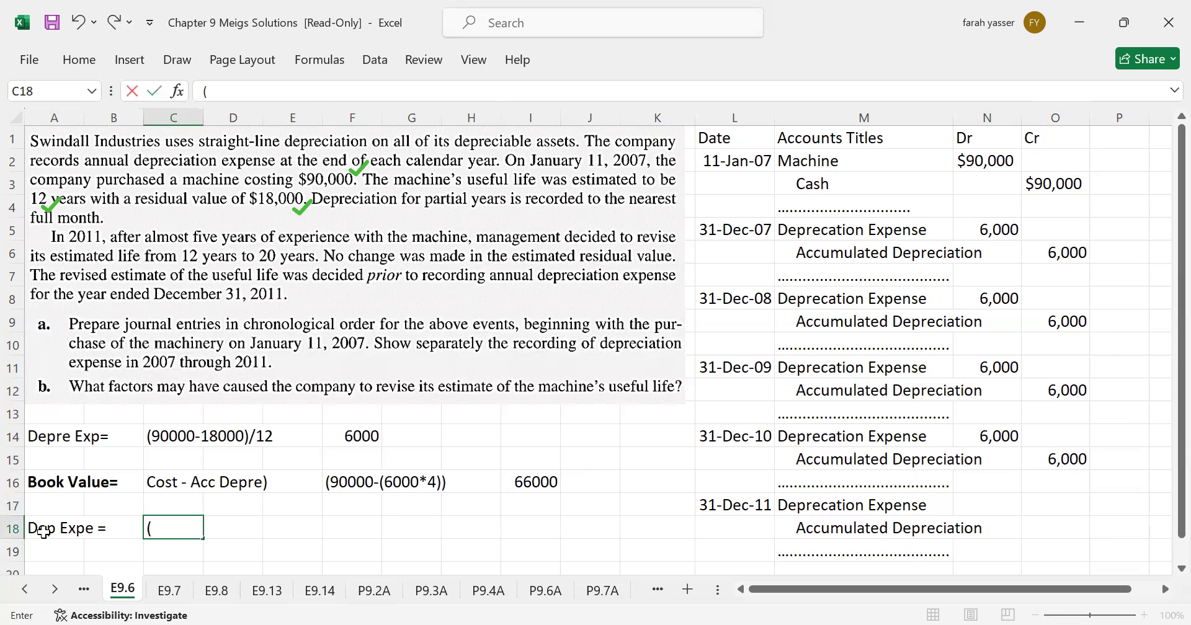
{"action": "left_click", "coordinate": [173, 528]}
{"action": "type", "text": "6600"}
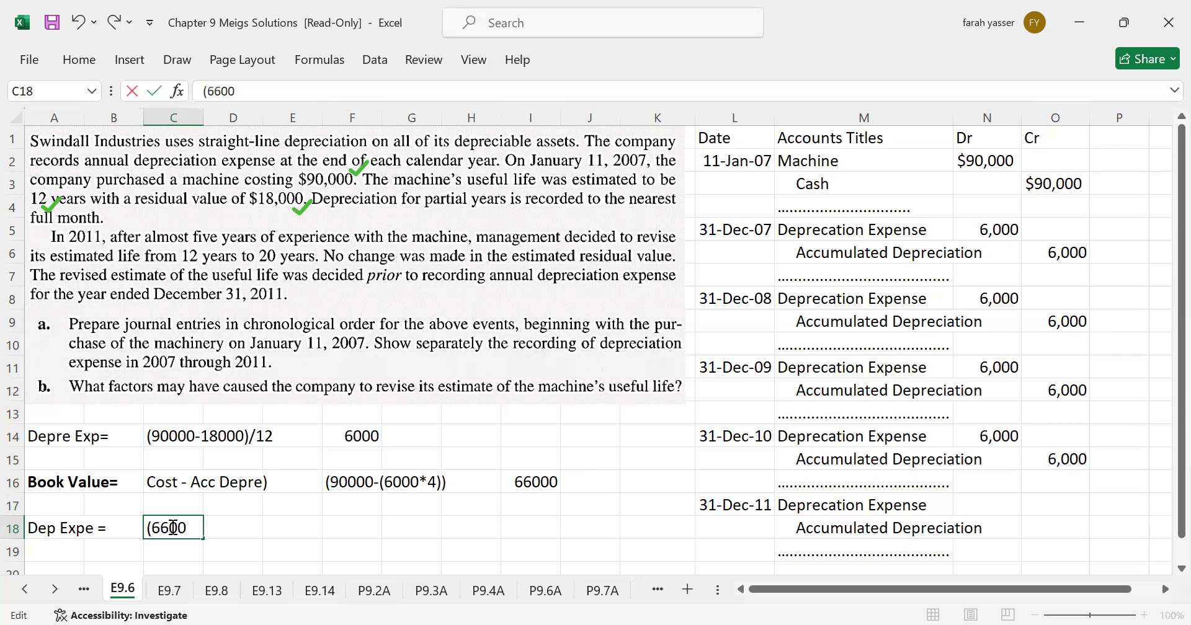
{"action": "type", "text": "0-18000"}
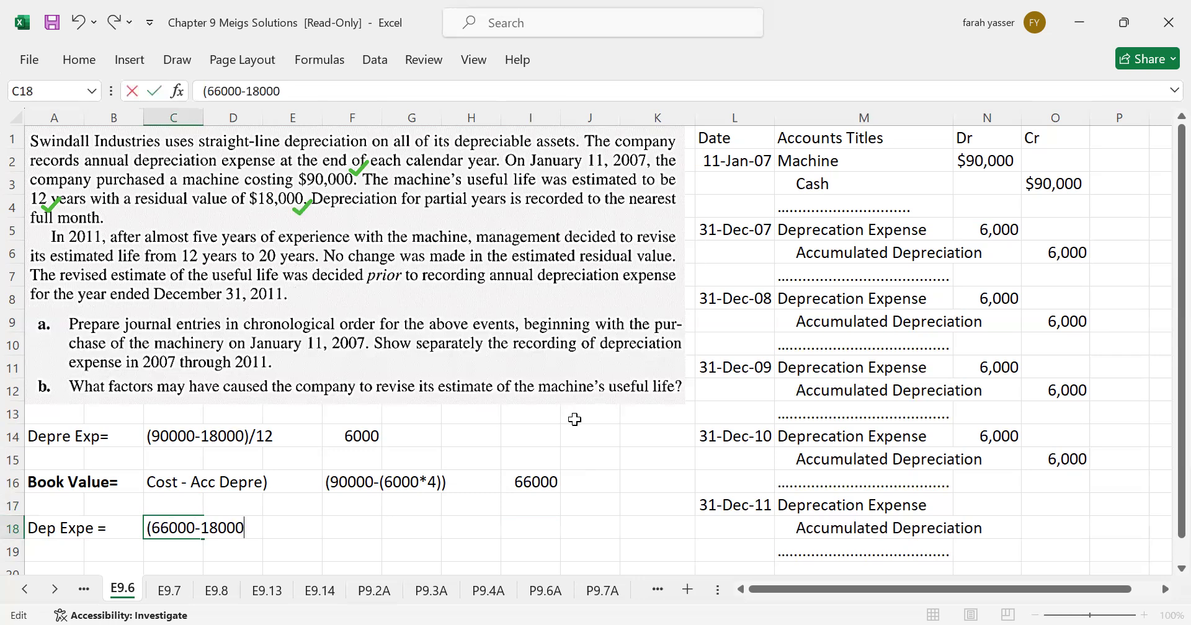
{"action": "type", "text": ")/"}
{"action": "type", "text": "(20-4)"}
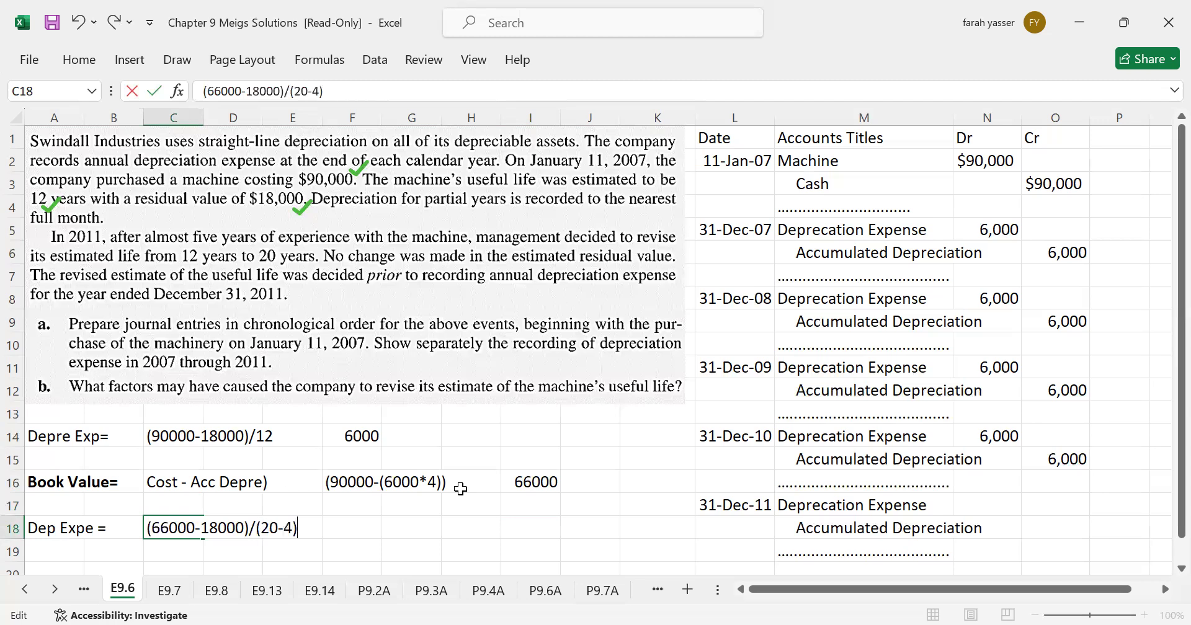
{"action": "key", "text": "Return"}
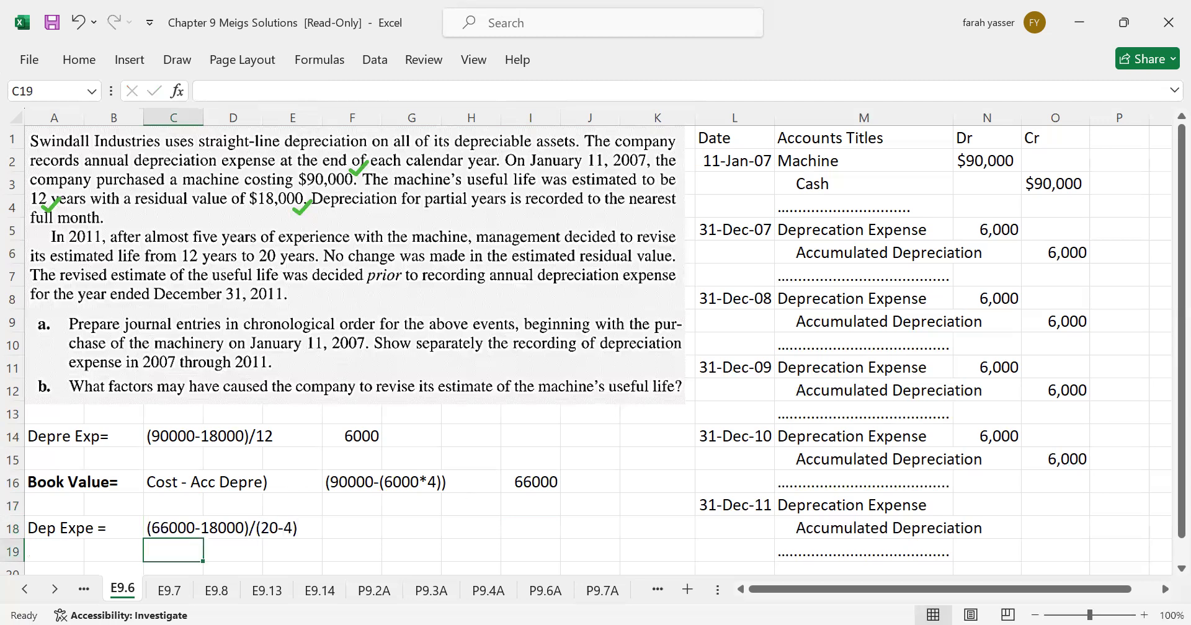
- Copy the expression to F18 and prefix it with = so it calculates 3000
{"action": "left_click", "coordinate": [175, 528]}
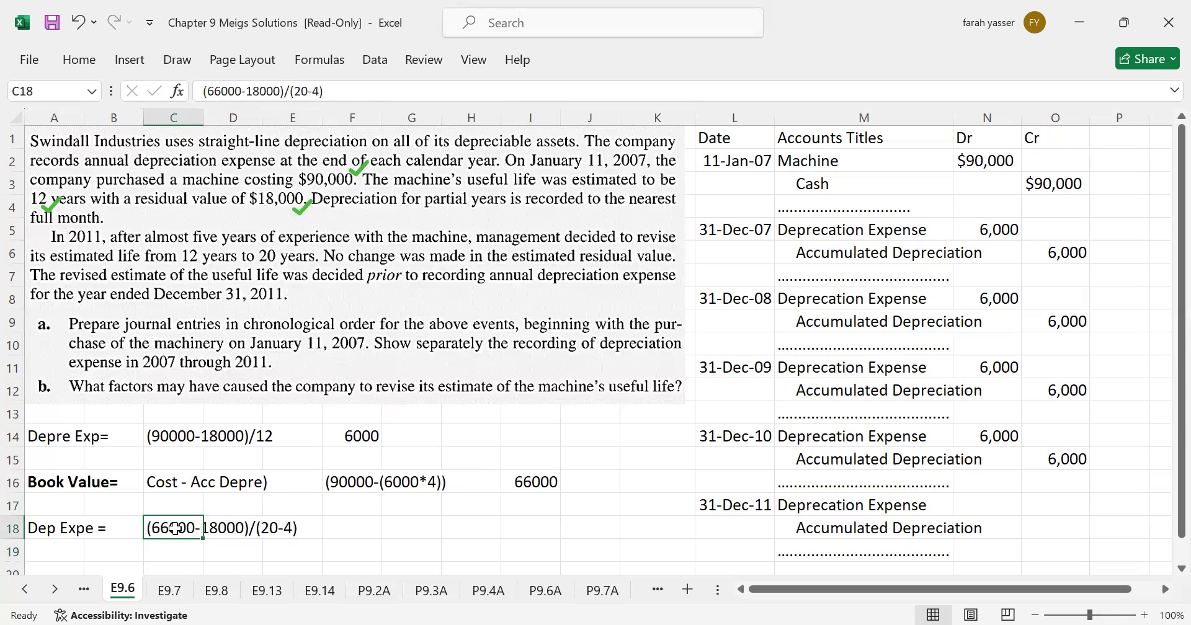
{"action": "key", "text": "ctrl+c"}
{"action": "left_click", "coordinate": [364, 529]}
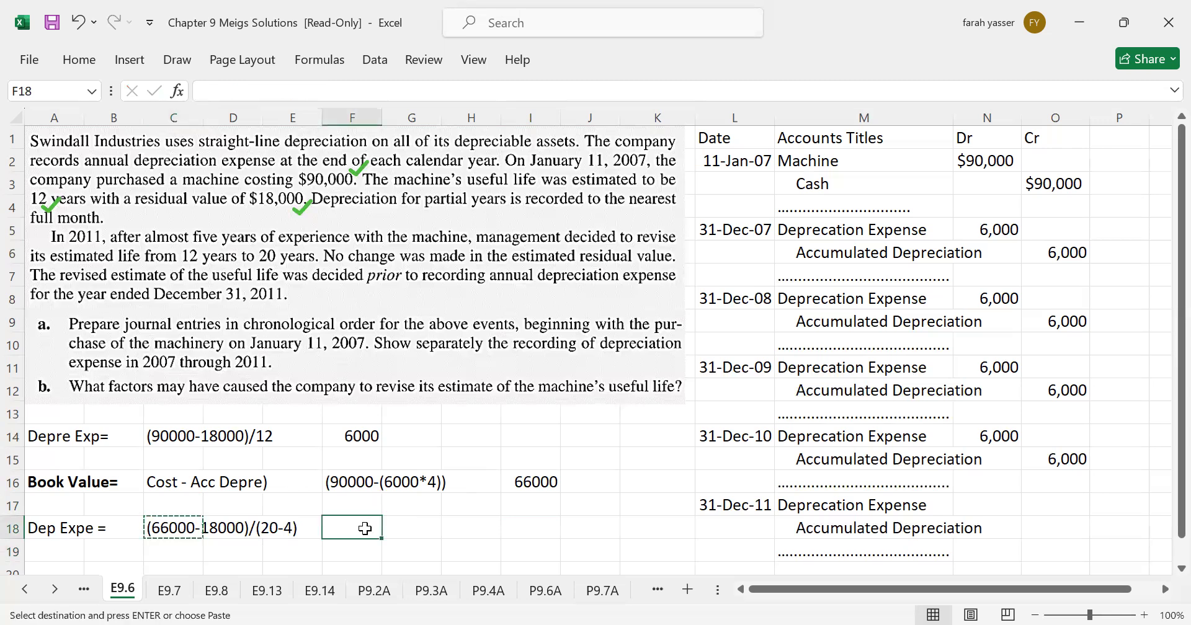
{"action": "key", "text": "Return"}
{"action": "left_click", "coordinate": [202, 91]}
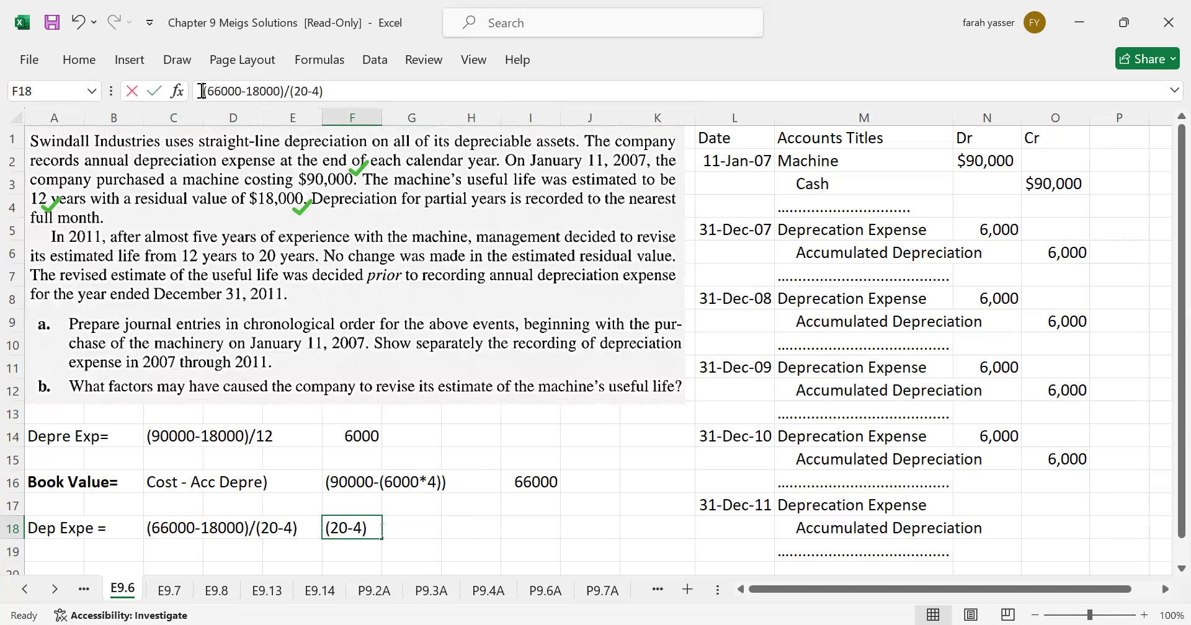
{"action": "type", "text": "="}
{"action": "key", "text": "Return"}
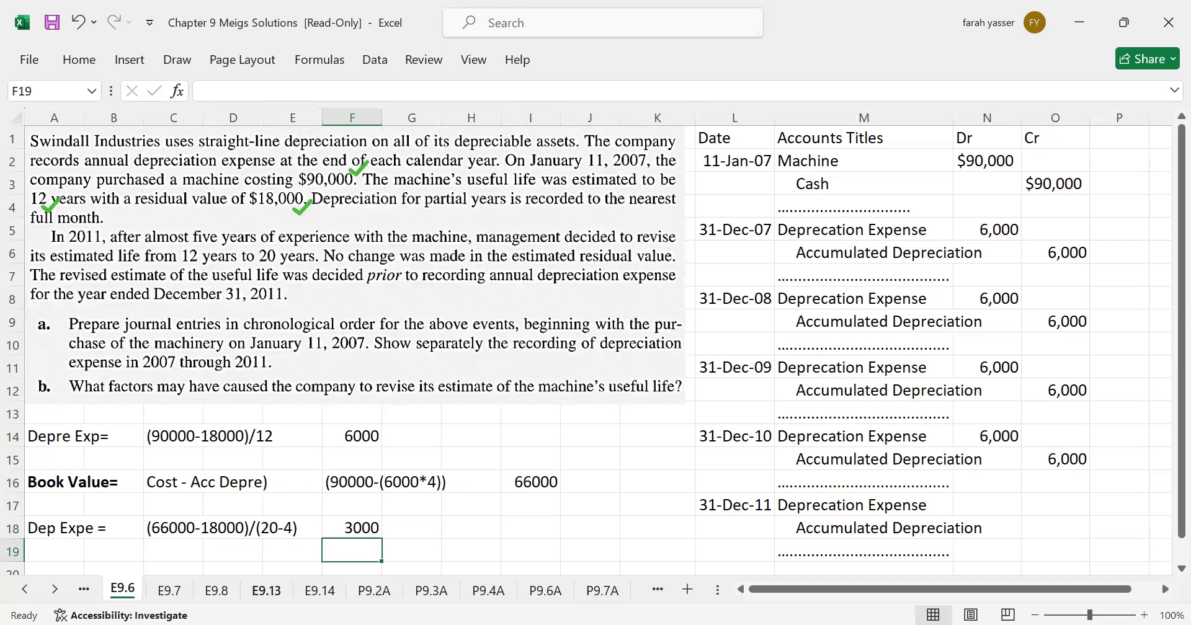
- Fill the 3000 result in F18 yellow and draw an arrow to the 31-Dec-11 entry
{"action": "left_click", "coordinate": [362, 531]}
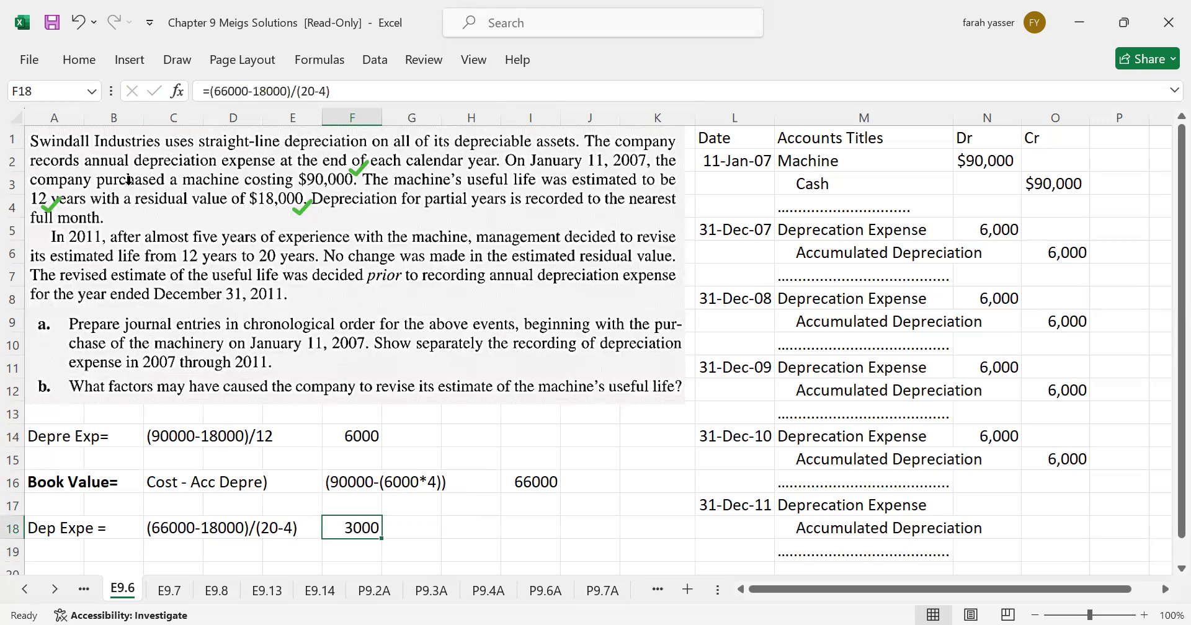
{"action": "left_click", "coordinate": [79, 59]}
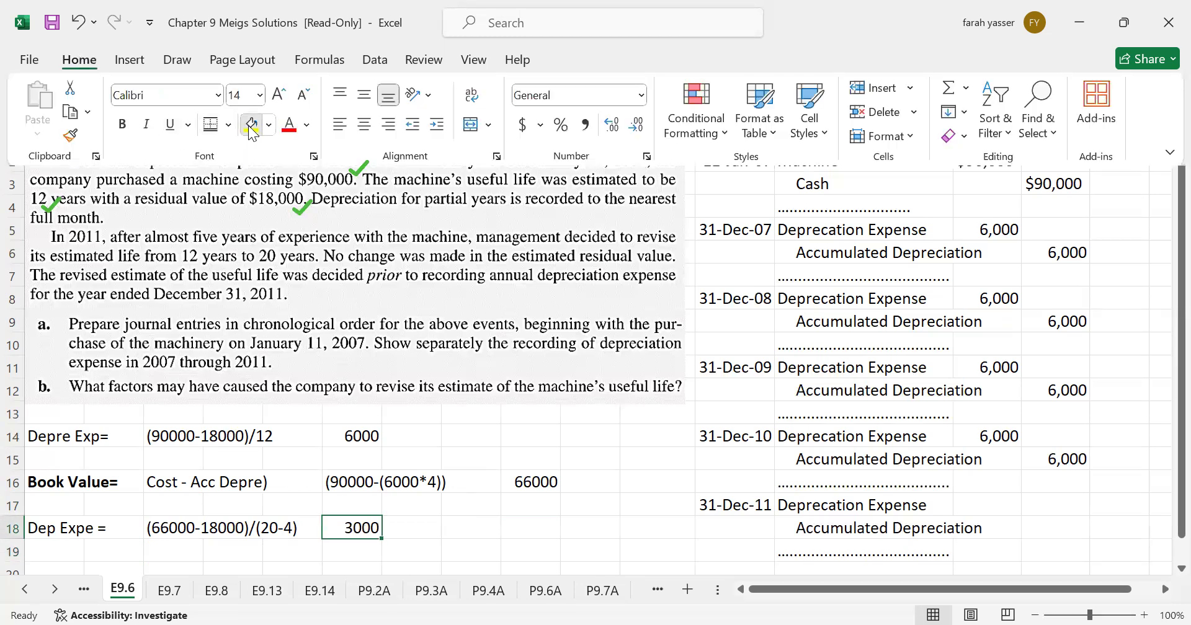
{"action": "left_click", "coordinate": [251, 124]}
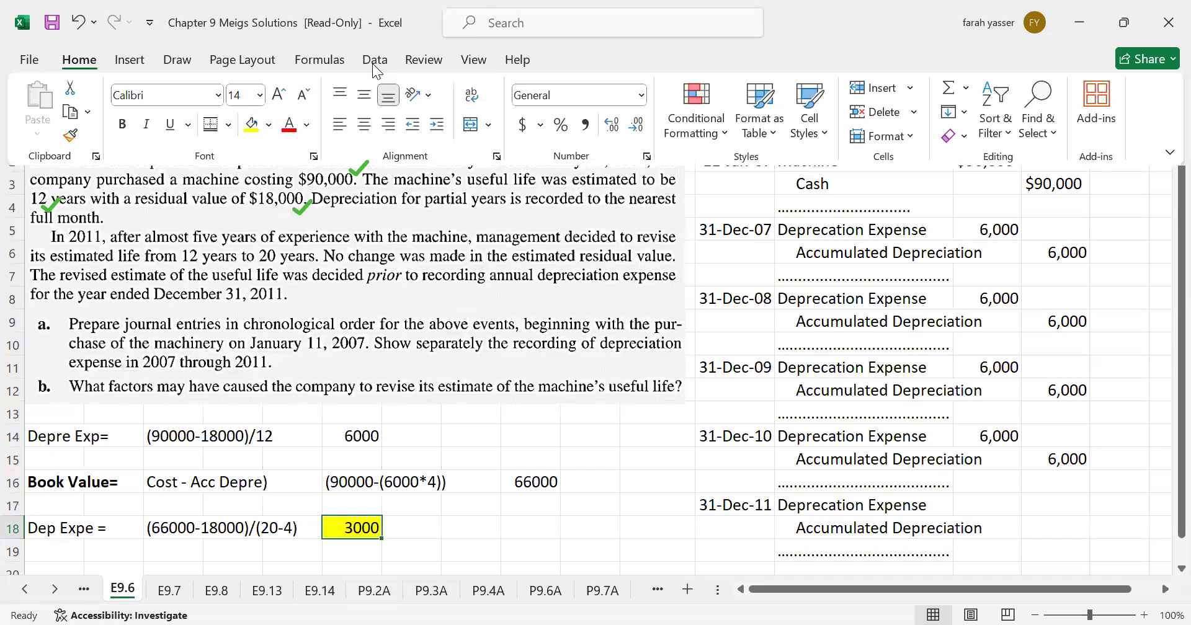
{"action": "mouse_move", "coordinate": [389, 528]}
{"action": "left_mouse_down"}
{"action": "mouse_move", "coordinate": [894, 517]}
{"action": "mouse_move", "coordinate": [956, 496]}
{"action": "left_mouse_up"}
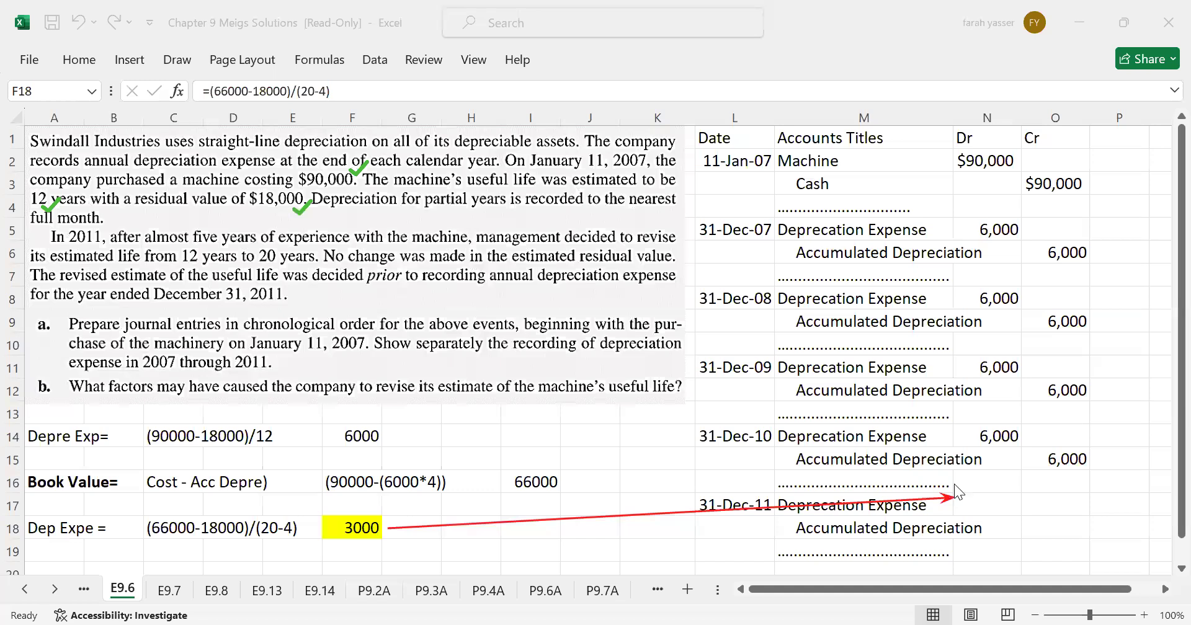
- Enter a 3,000 Depreciation Expense debit and 3,000 Accumulated Depreciation credit, then clear annotations
{"action": "left_click", "coordinate": [980, 503]}
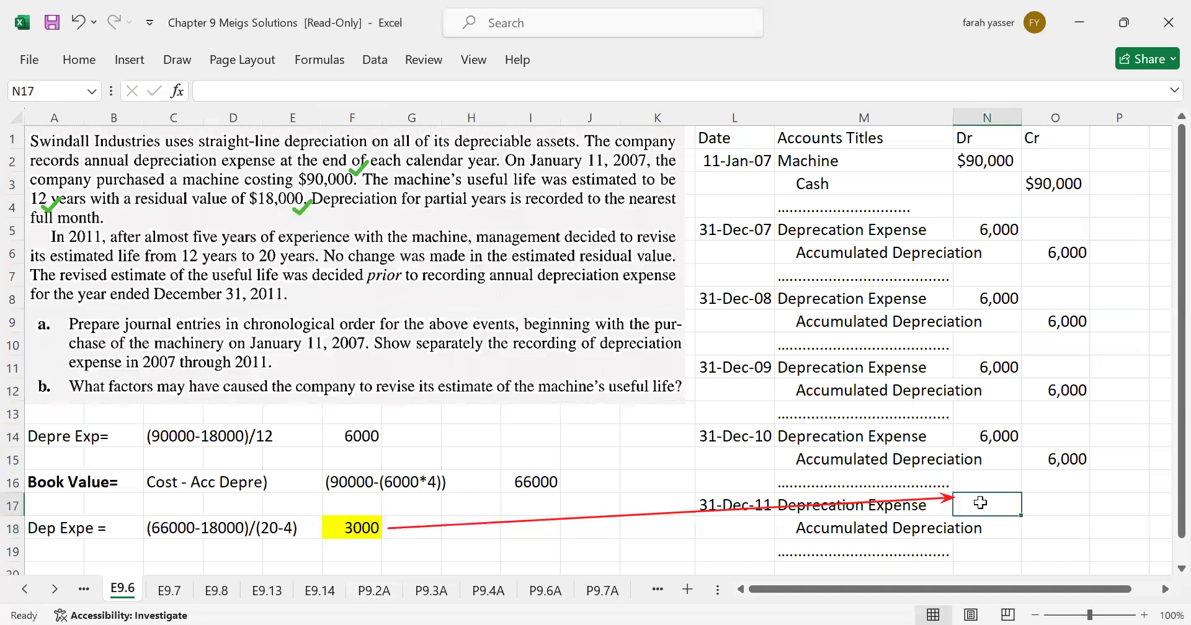
{"action": "type", "text": "3,000"}
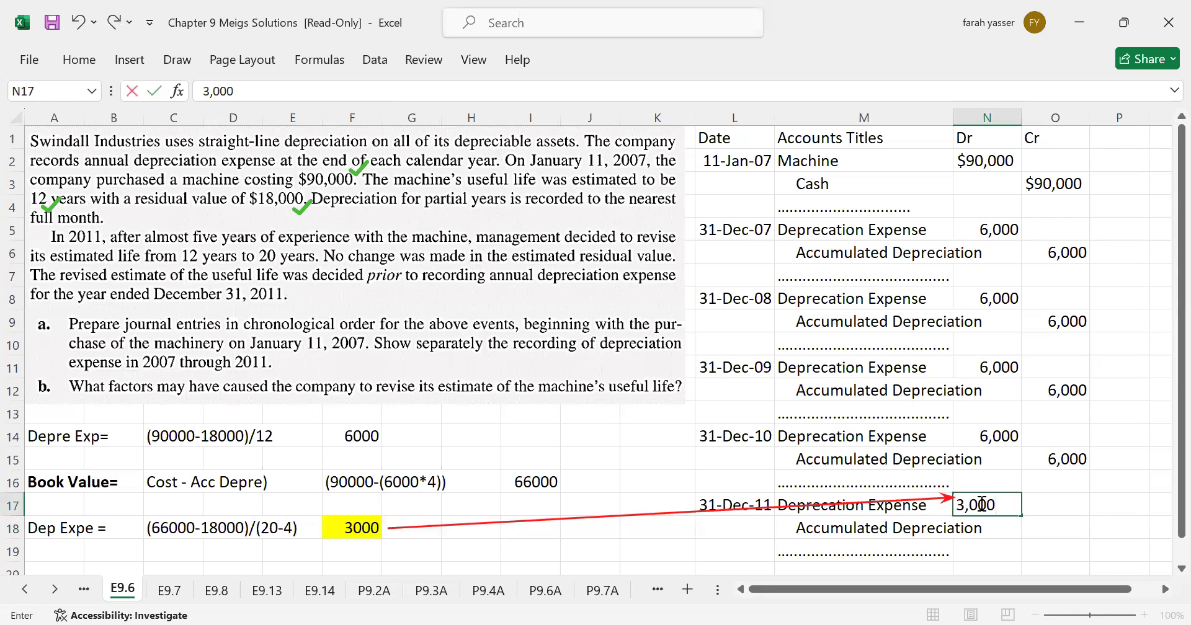
{"action": "key", "text": "Return"}
{"action": "key", "text": "Right"}
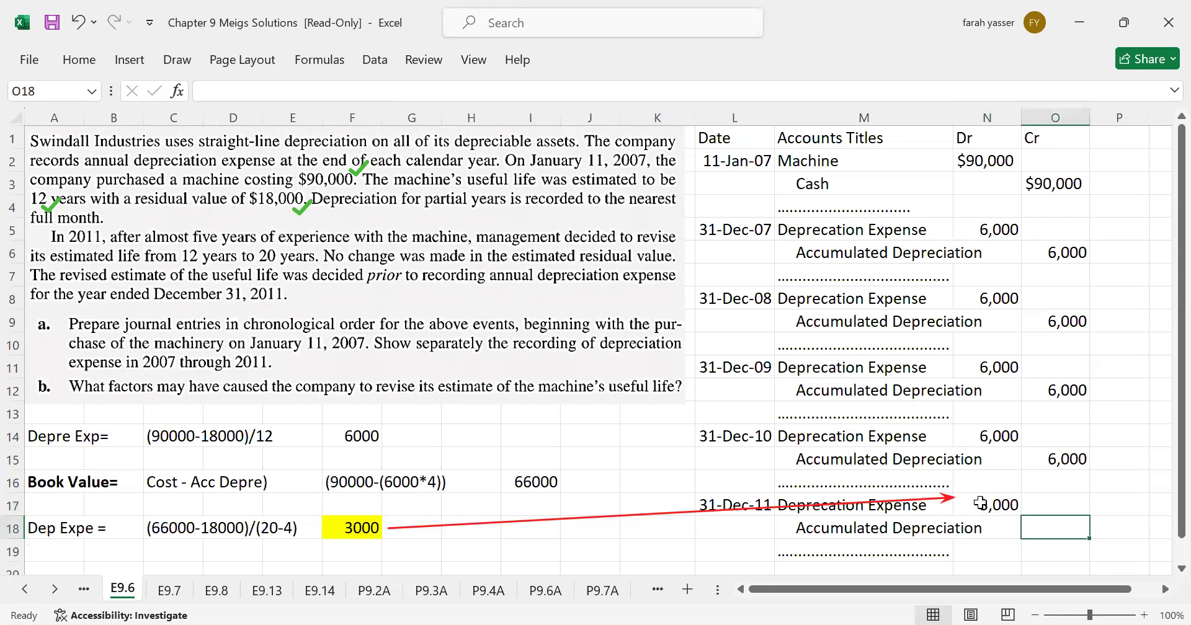
{"action": "type", "text": "3,000"}
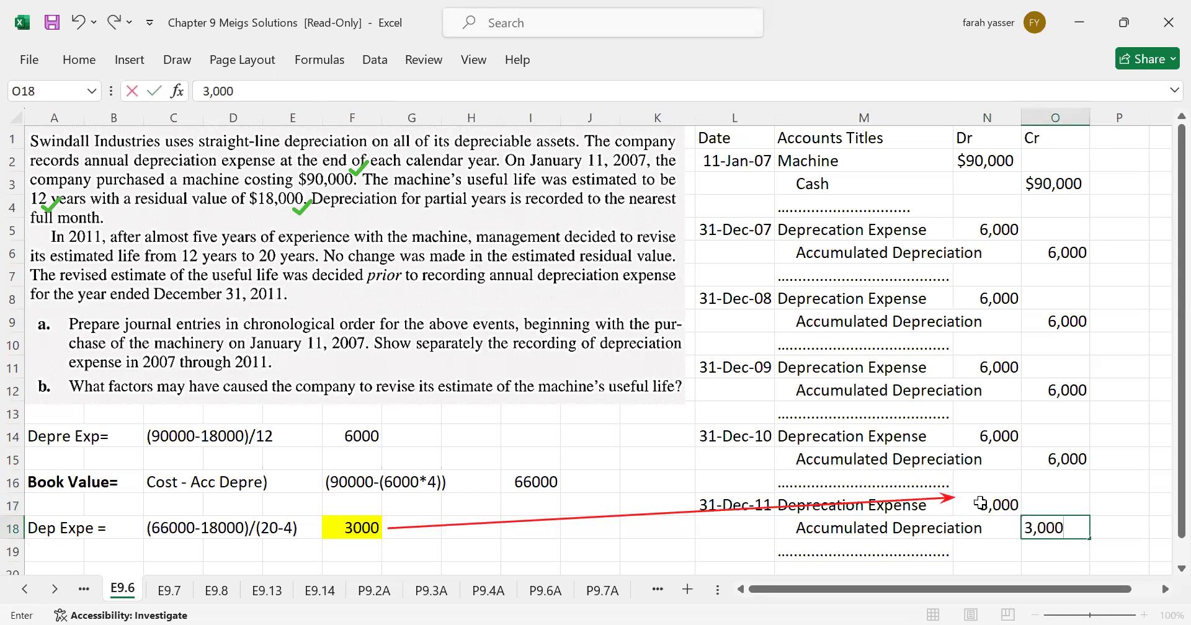
{"action": "key", "text": "Return"}
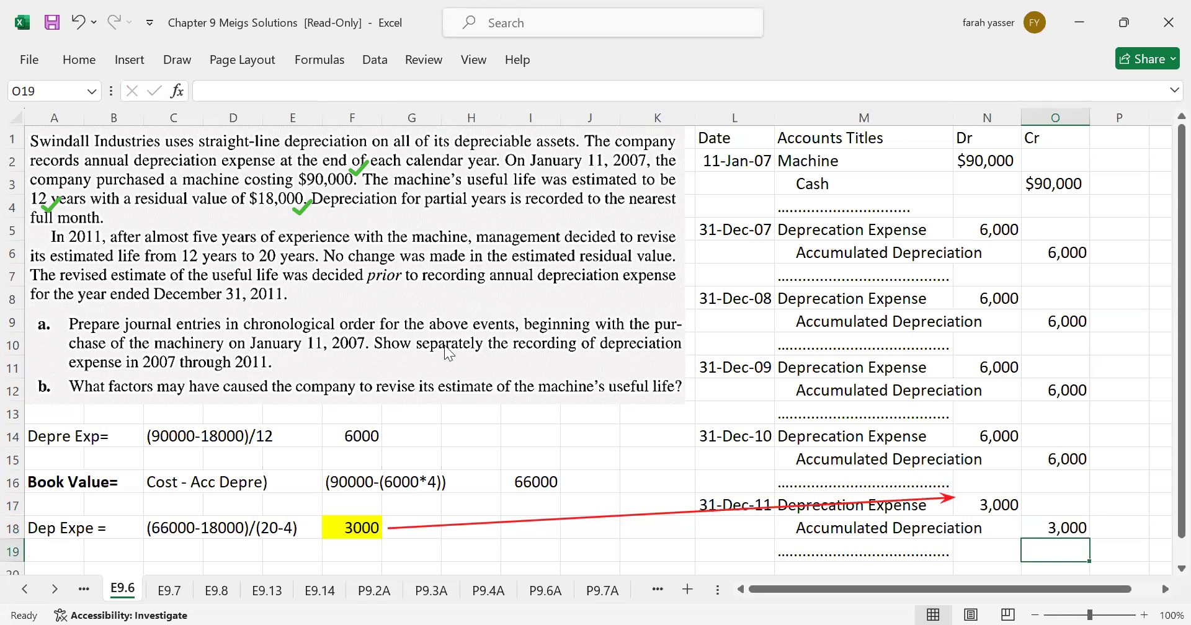
{"action": "key", "text": "Escape"}
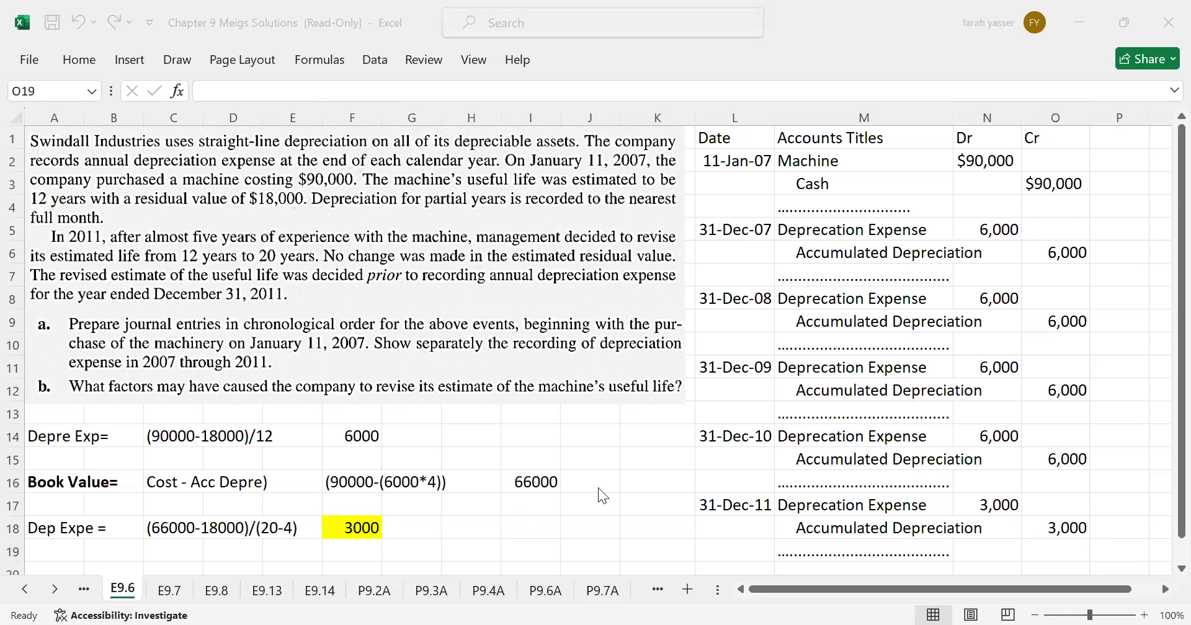
{"action": "left_click", "coordinate": [529, 482]}
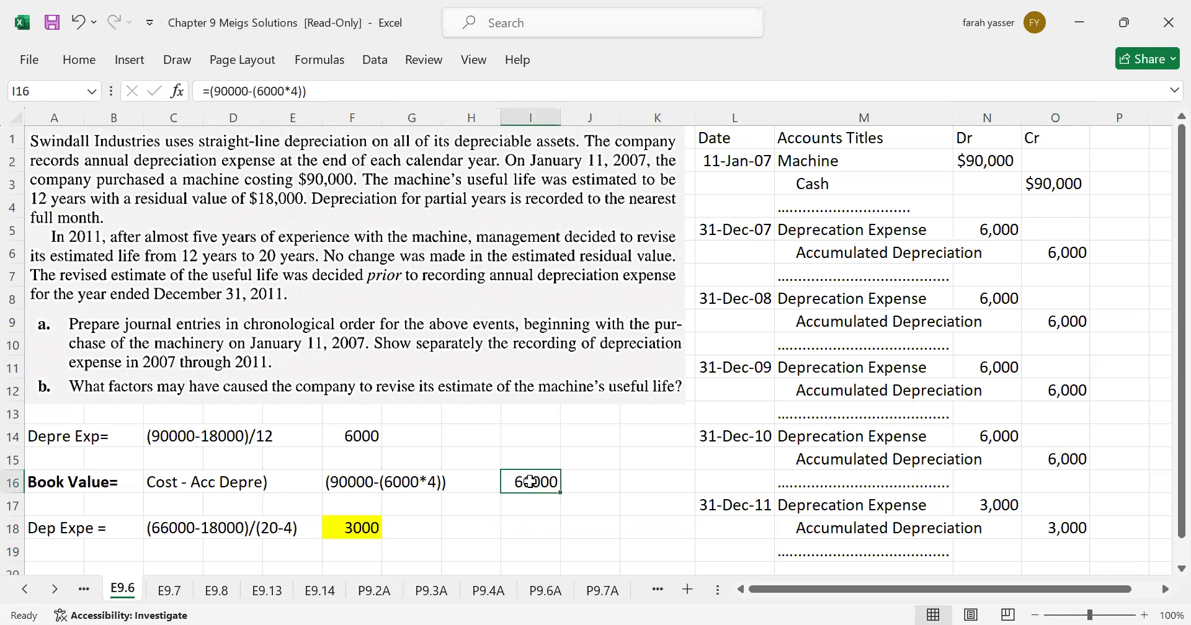
{"action": "left_click", "coordinate": [991, 505]}
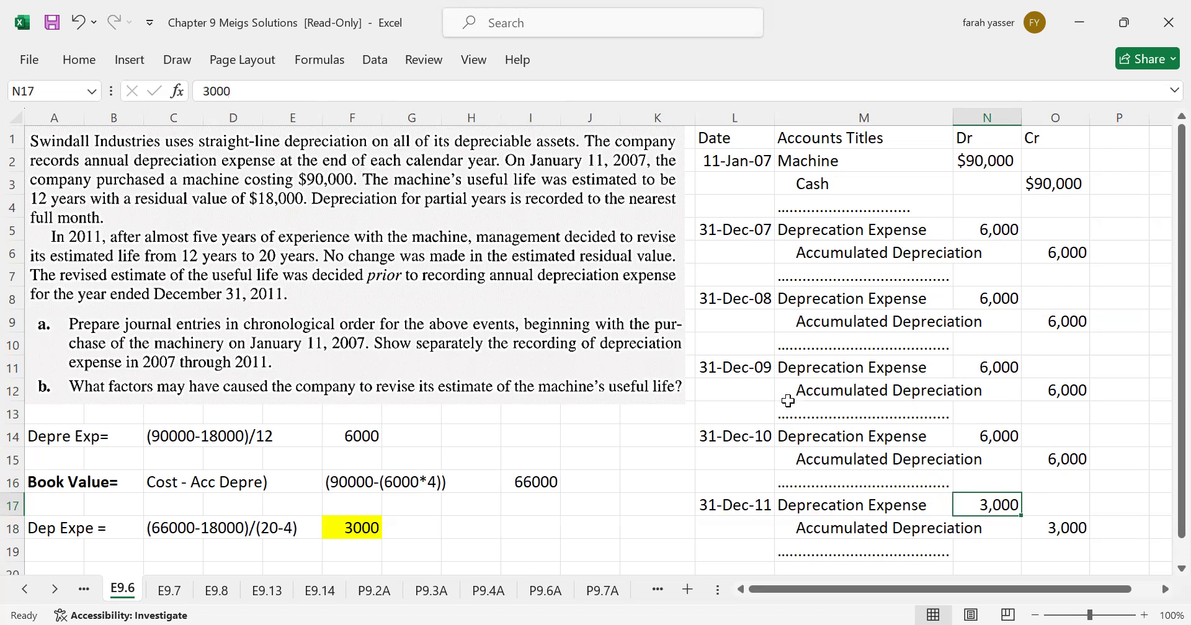
{"action": "left_click", "coordinate": [599, 478]}
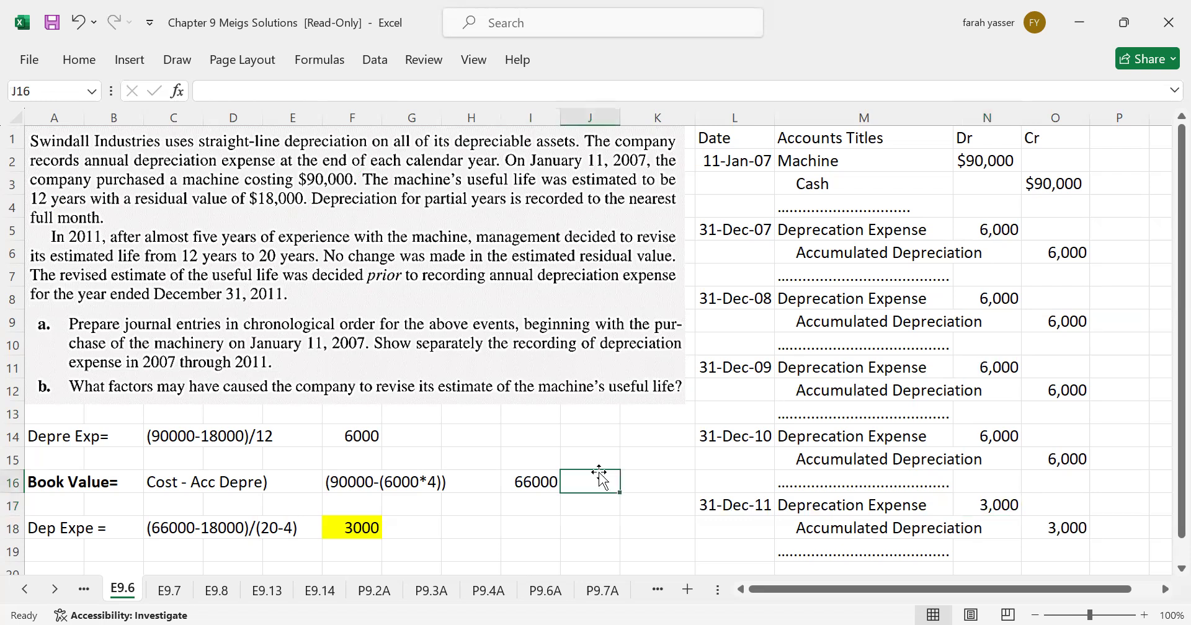